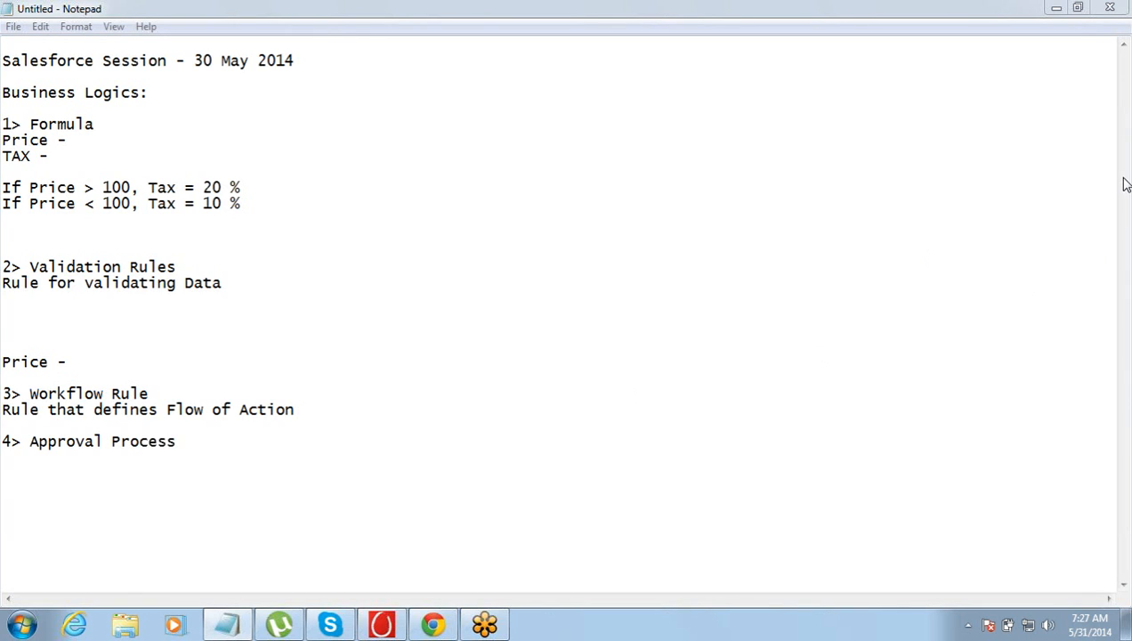
# - Insert two blank lines below "Rule for validating Data" in the notes
pyautogui.click(228, 274)
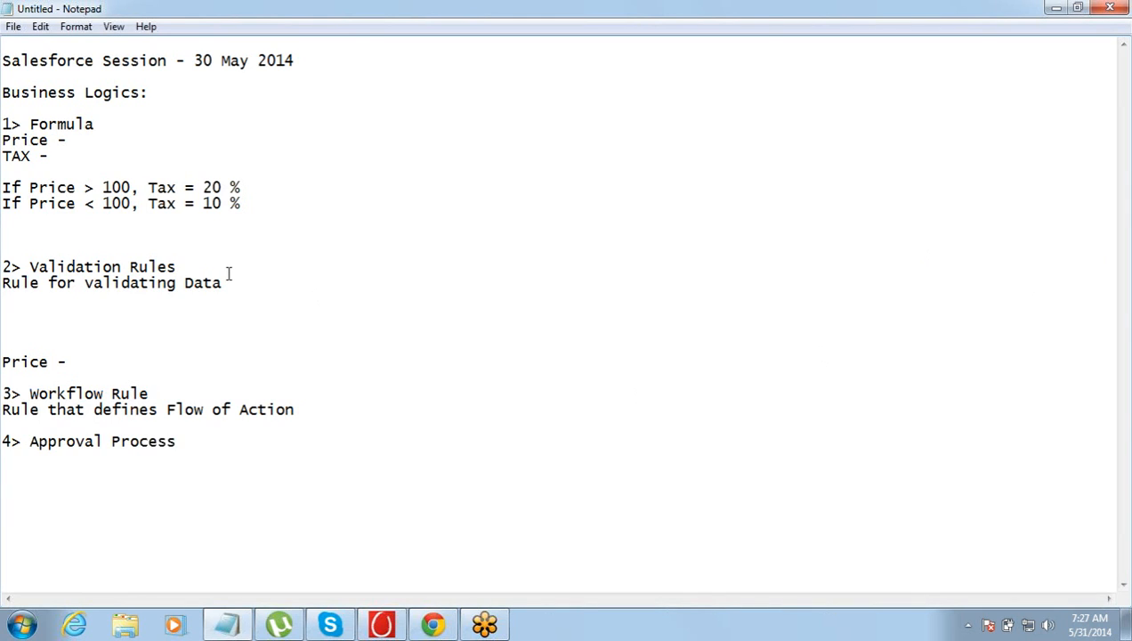
pyautogui.press('Return')
pyautogui.press('Return')
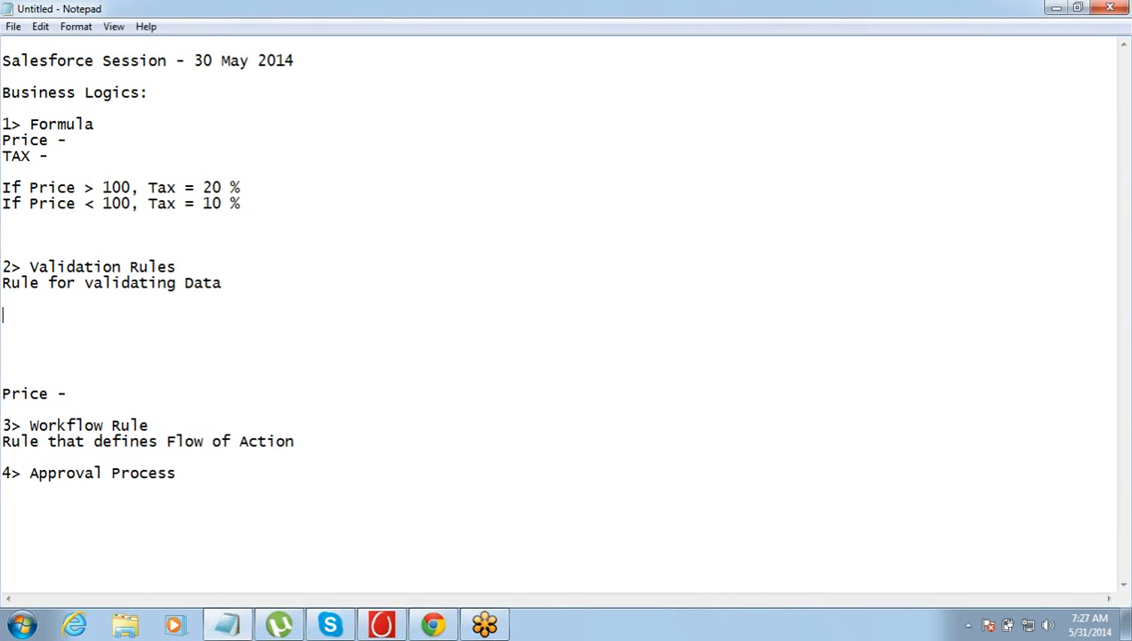
pyautogui.press('Up')
# - Switch to Salesforce in Chrome and open the Product custom object's definition from the custom objects list
pyautogui.click(432, 625)
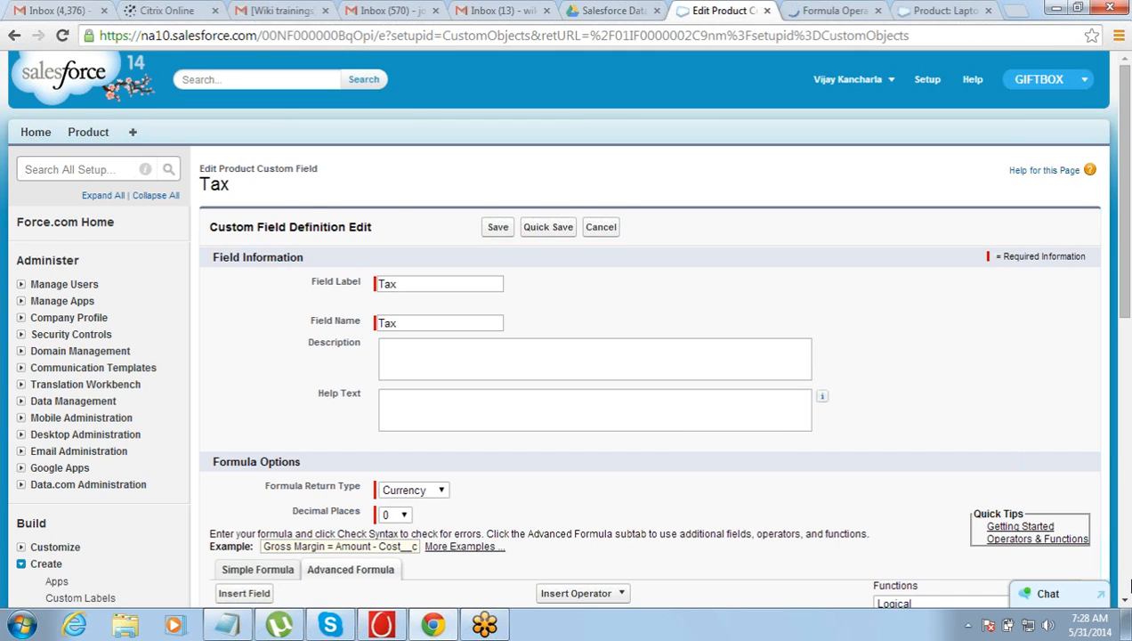
pyautogui.scroll(-2, 1126, 599)
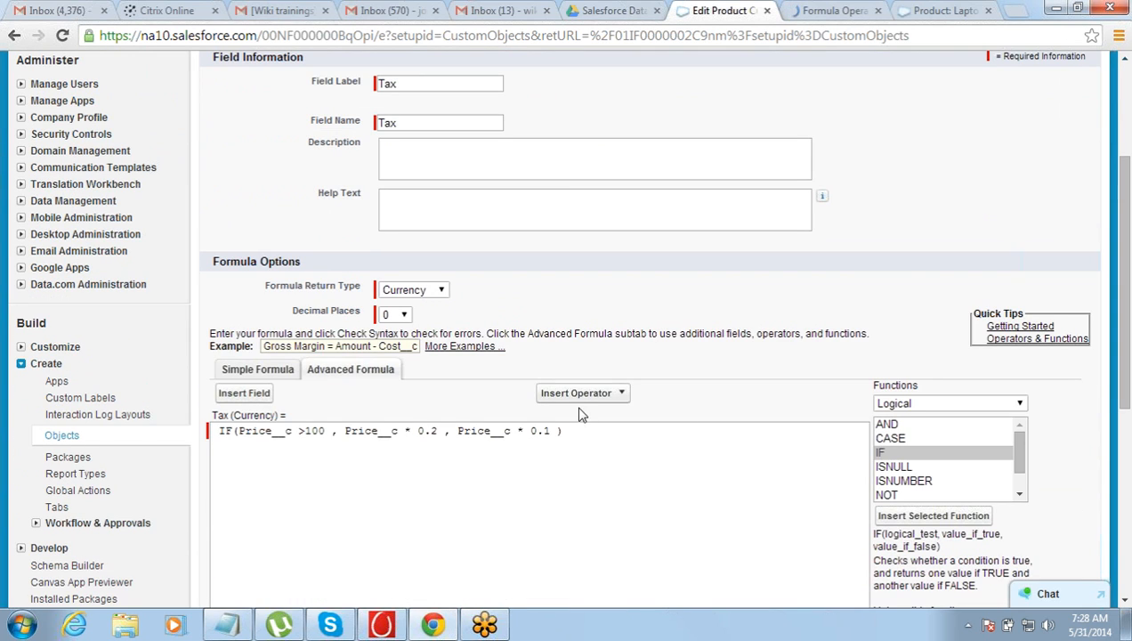
pyautogui.click(63, 438)
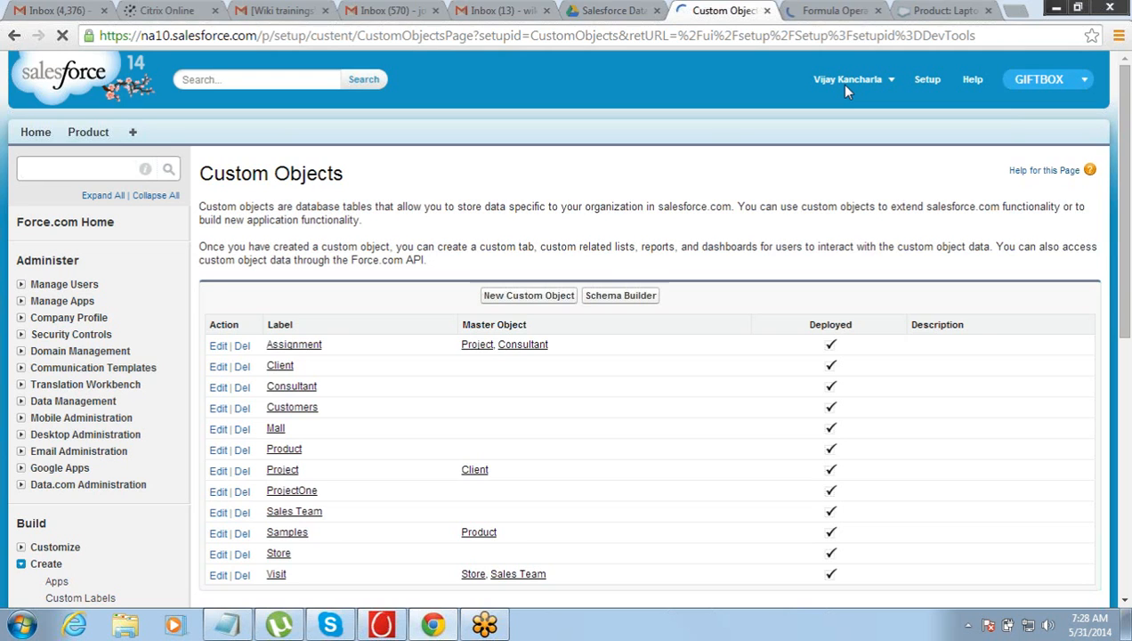
pyautogui.click(828, 11)
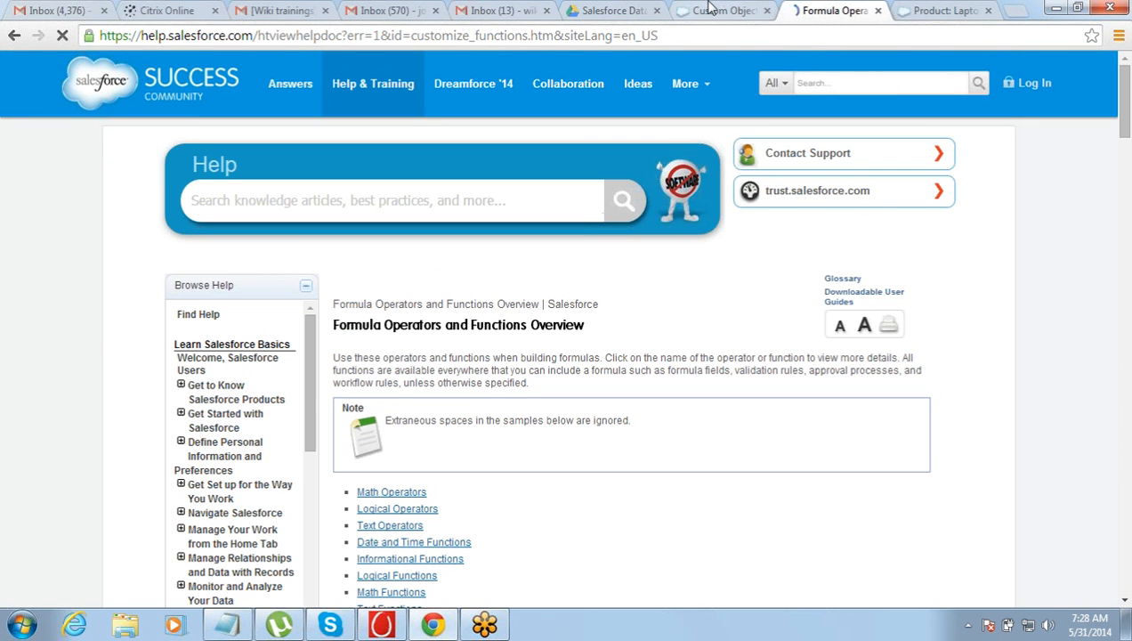
pyautogui.click(711, 10)
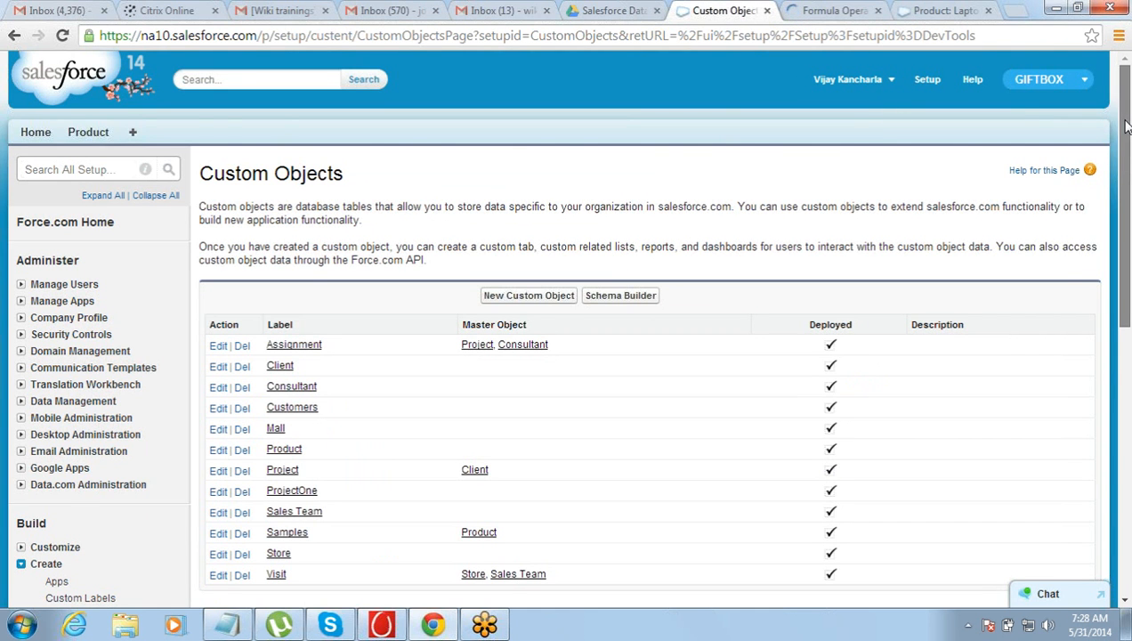
pyautogui.scroll(-2, 1126, 127)
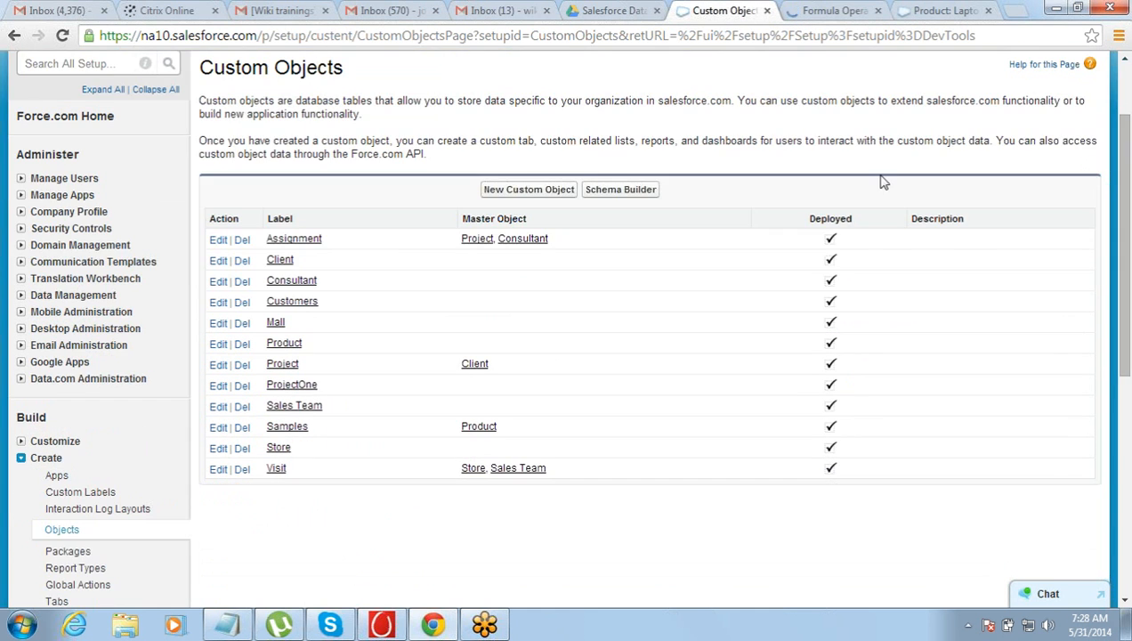
pyautogui.click(287, 348)
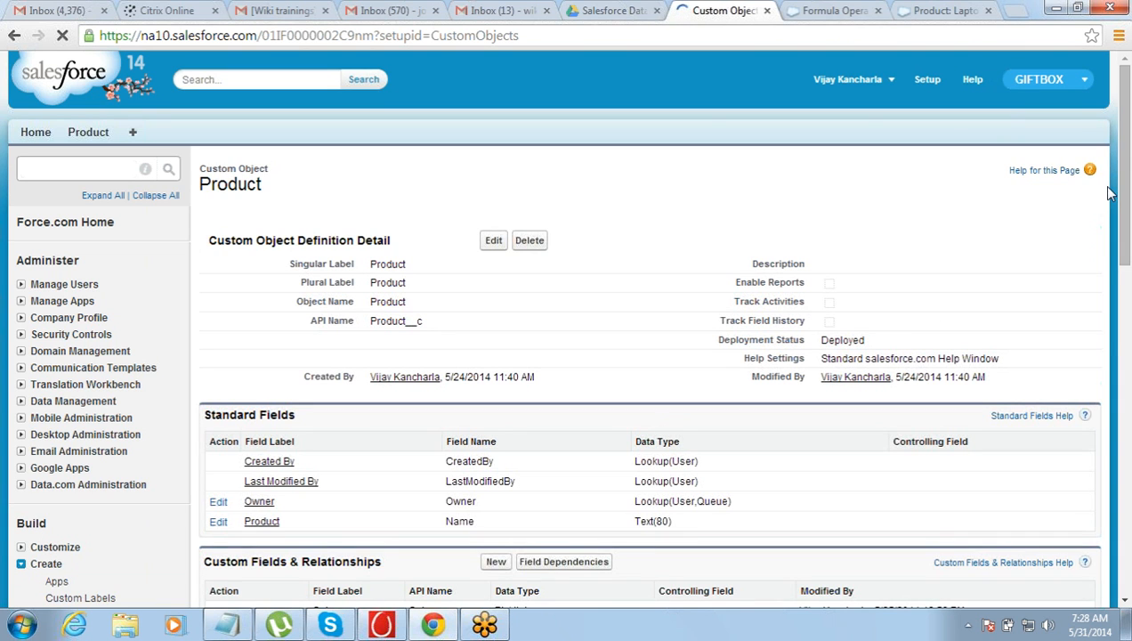
# - Start a new validation rule for the Product object
pyautogui.moveTo(1125, 95); pyautogui.dragTo(1108, 209)
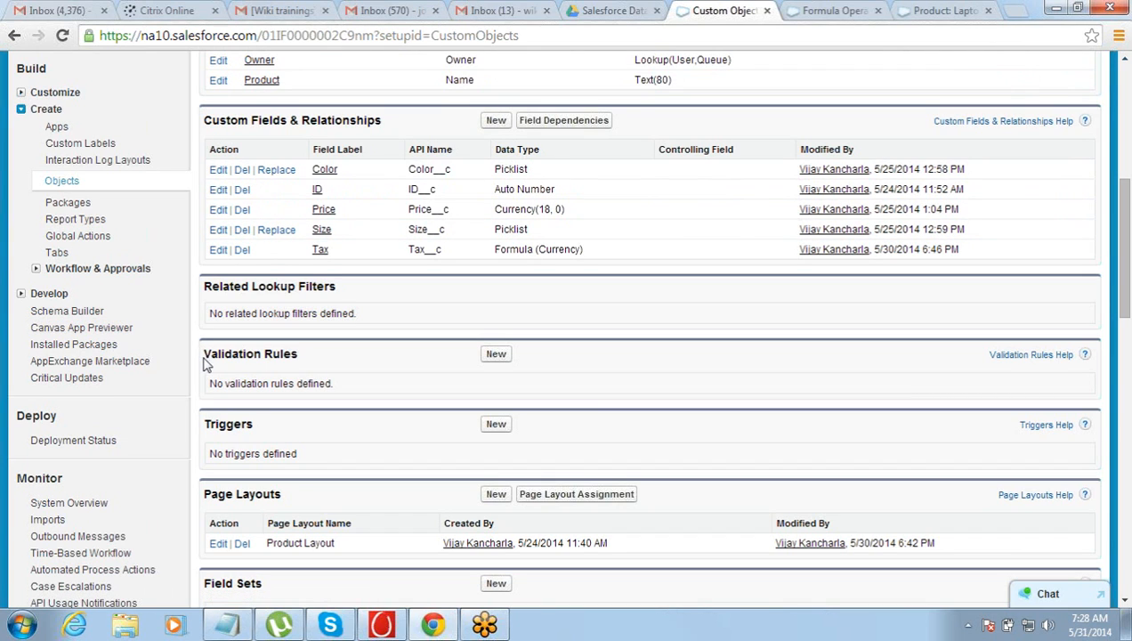
pyautogui.moveTo(203, 354); pyautogui.dragTo(300, 353)
pyautogui.click(300, 353)
pyautogui.click(495, 361)
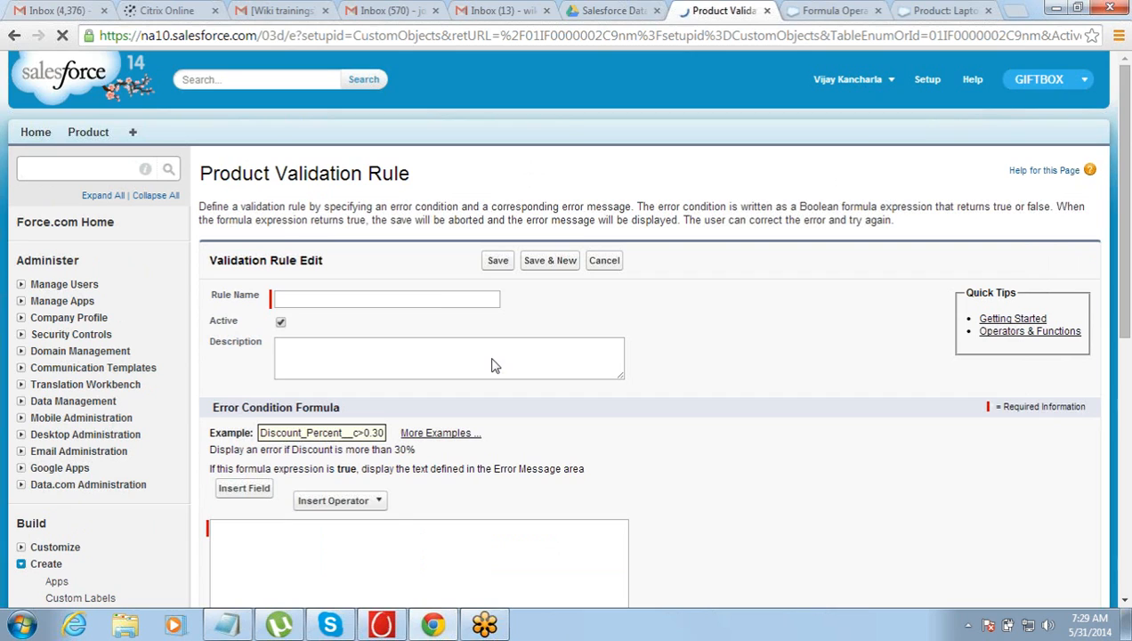
# - Name the validation rule Minimum_Price_Rule and keep it active
pyautogui.click(440, 299)
pyautogui.write('P')
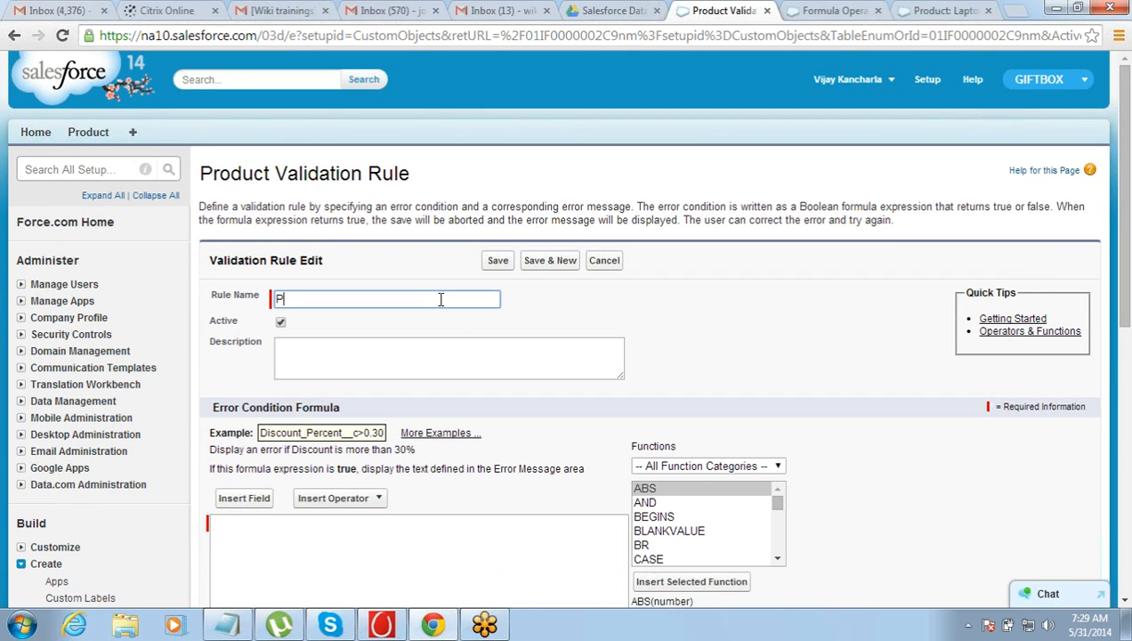
pyautogui.write('Min')
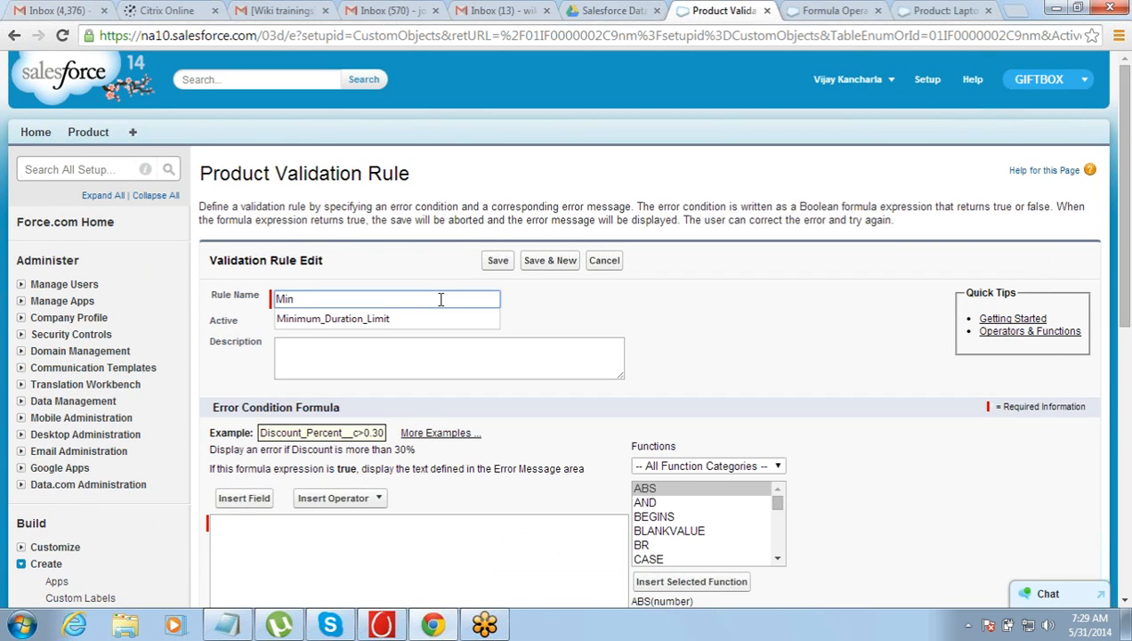
pyautogui.write('imum Price')
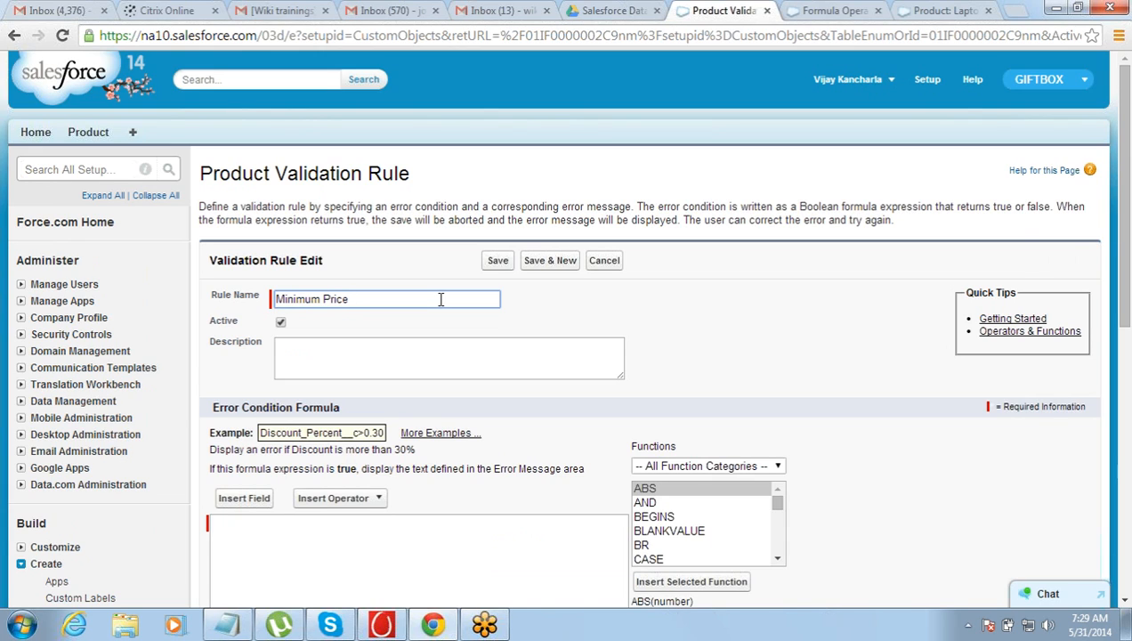
pyautogui.write(' Rule')
pyautogui.press('Tab')
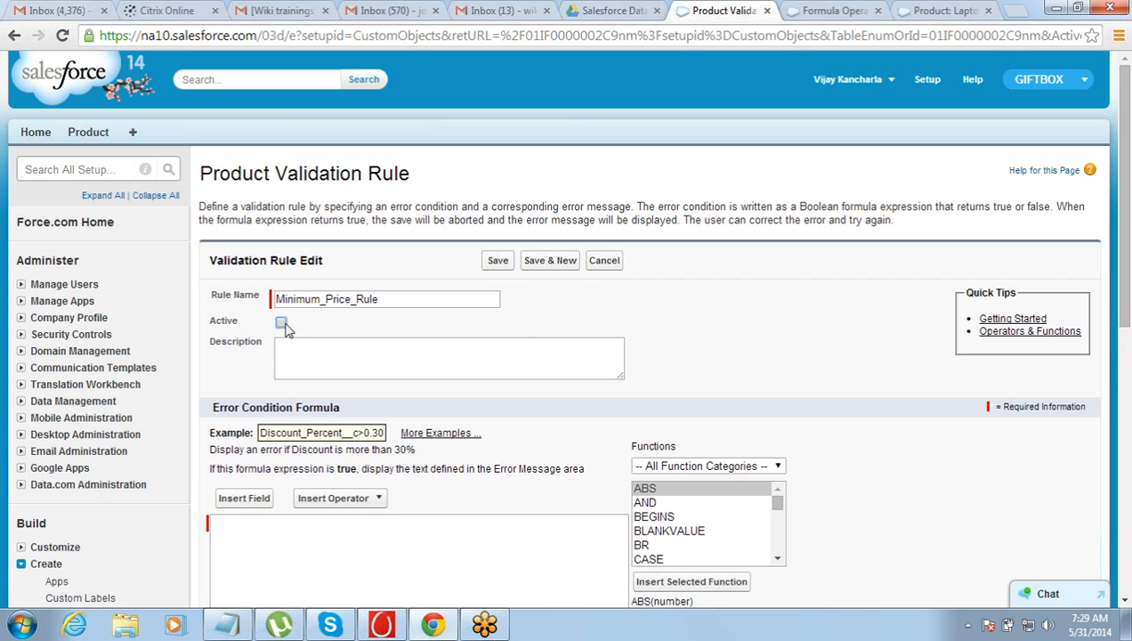
pyautogui.click(282, 322)
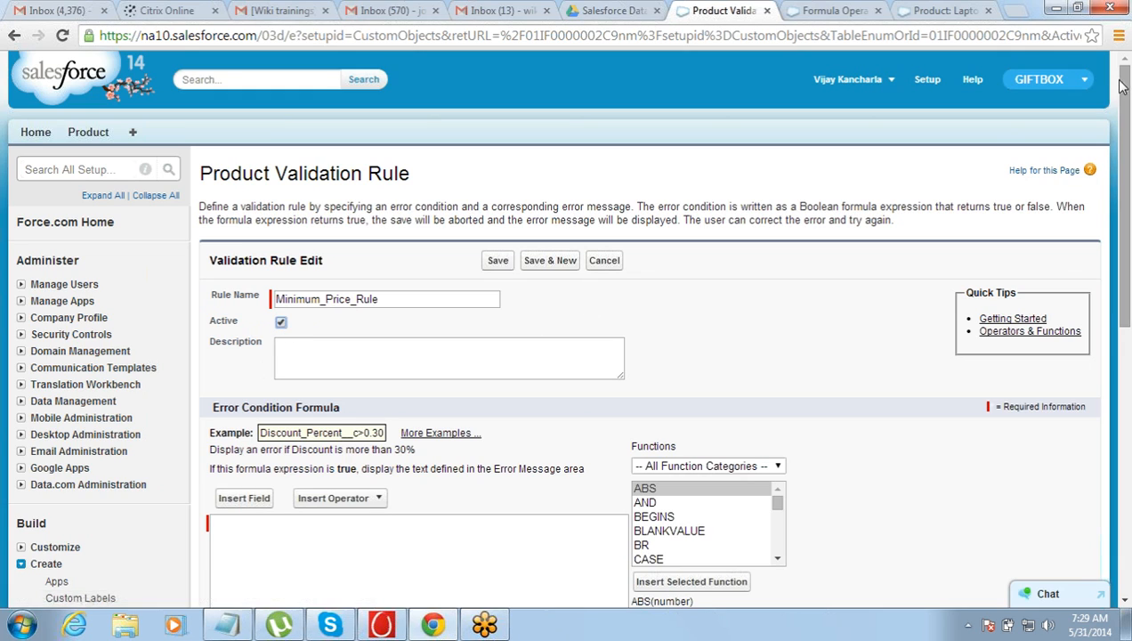
# - Enter Price__c < 100 as the rule's error condition formula
pyautogui.moveTo(1122, 81); pyautogui.dragTo(1122, 158)
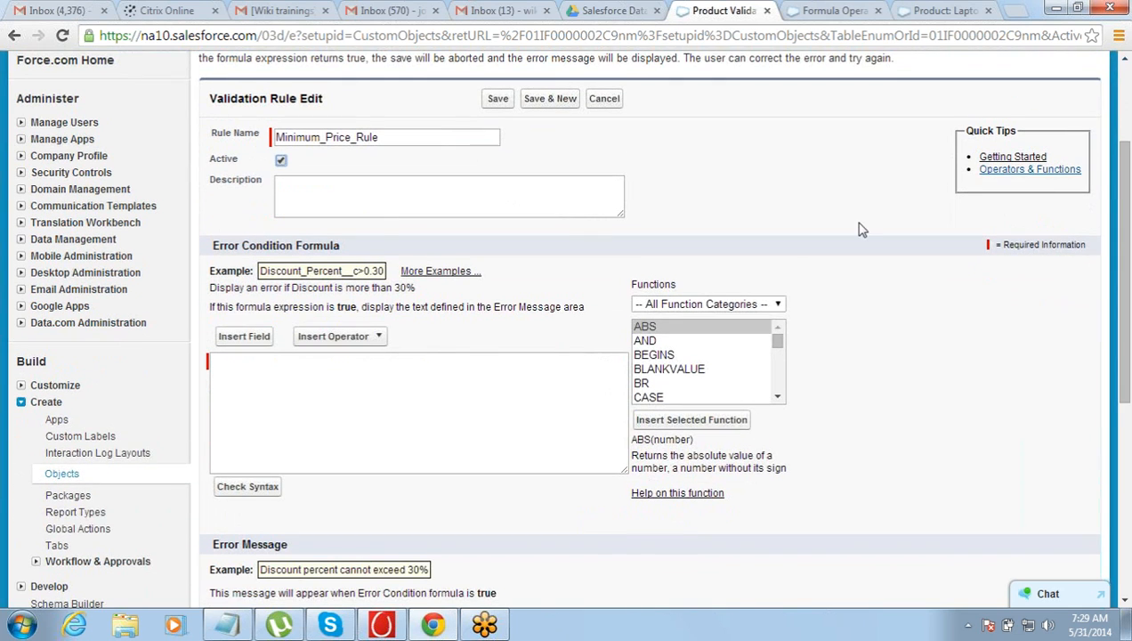
pyautogui.click(490, 389)
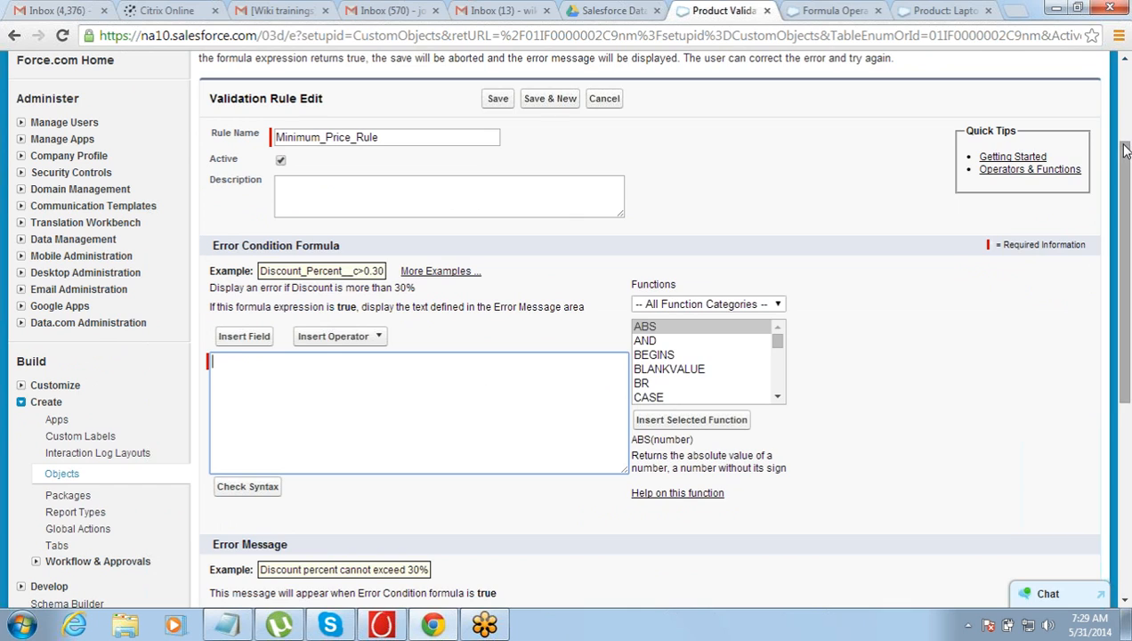
pyautogui.moveTo(1123, 151); pyautogui.dragTo(1124, 175)
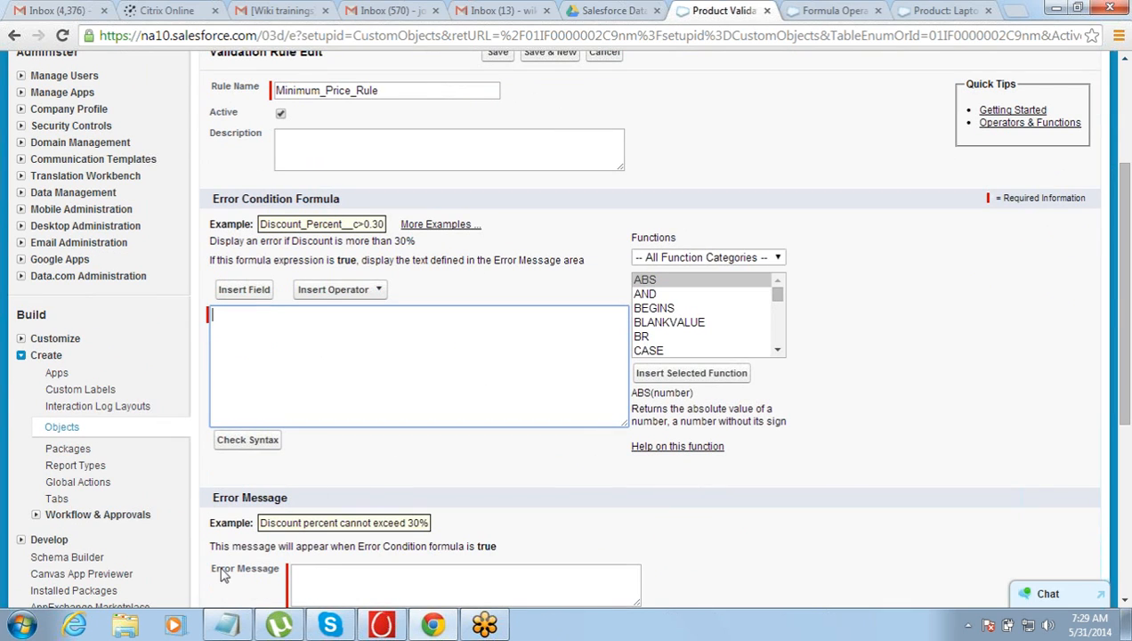
pyautogui.moveTo(214, 569); pyautogui.dragTo(276, 571)
pyautogui.click(275, 571)
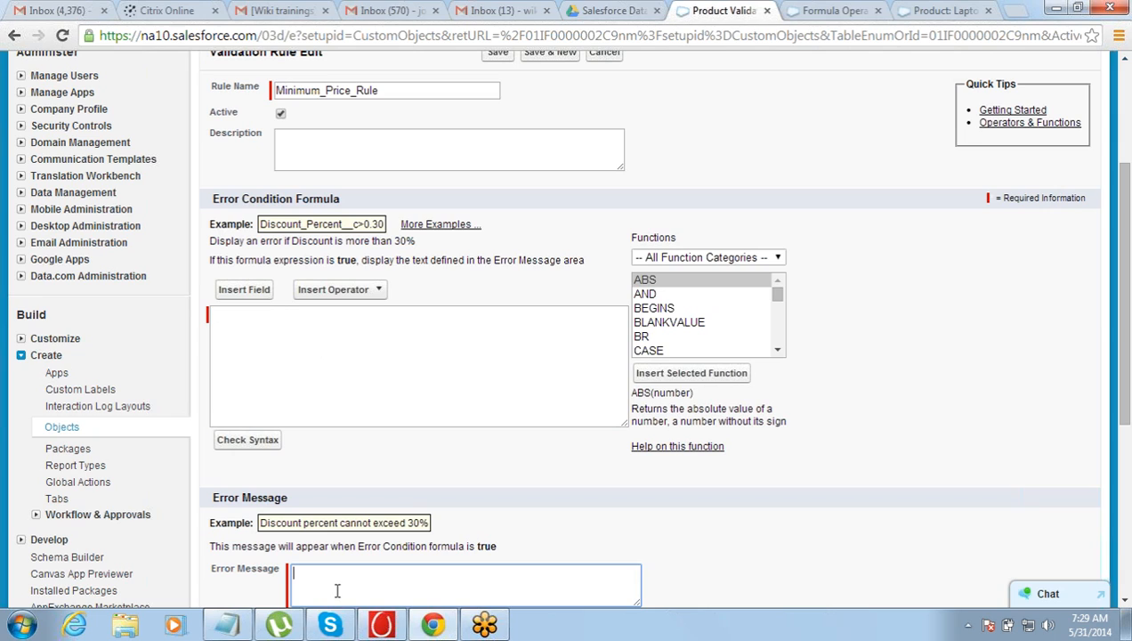
pyautogui.click(299, 346)
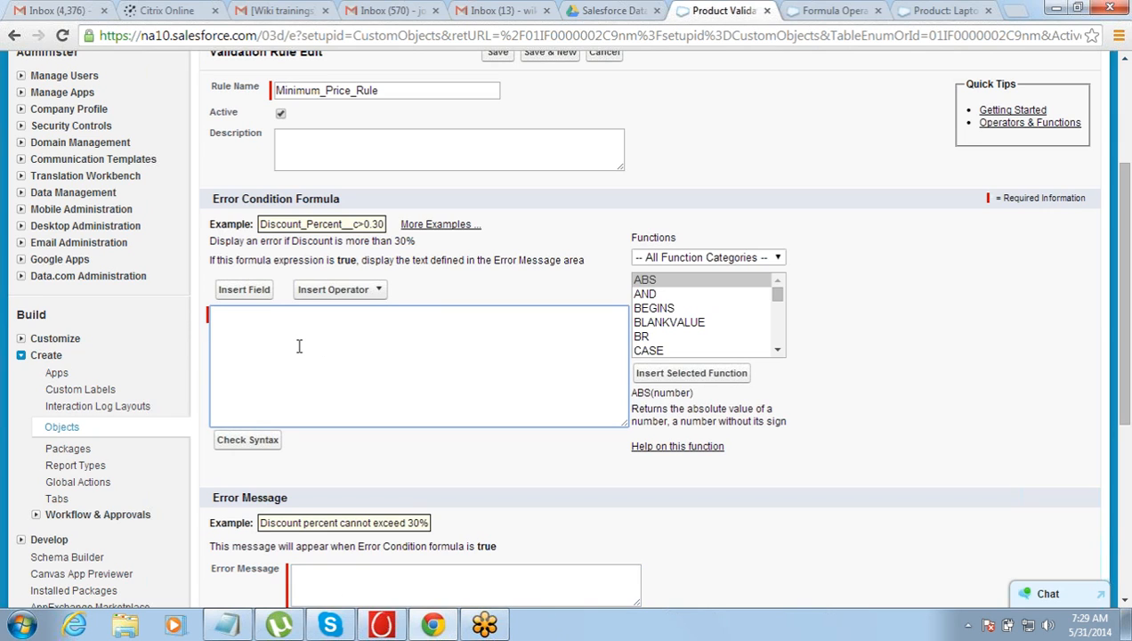
pyautogui.write('Price__C')
pyautogui.press('BackSpace')
pyautogui.write('c <')
pyautogui.press('BackSpace')
pyautogui.press('BackSpace')
pyautogui.moveTo(212, 260); pyautogui.dragTo(611, 260)
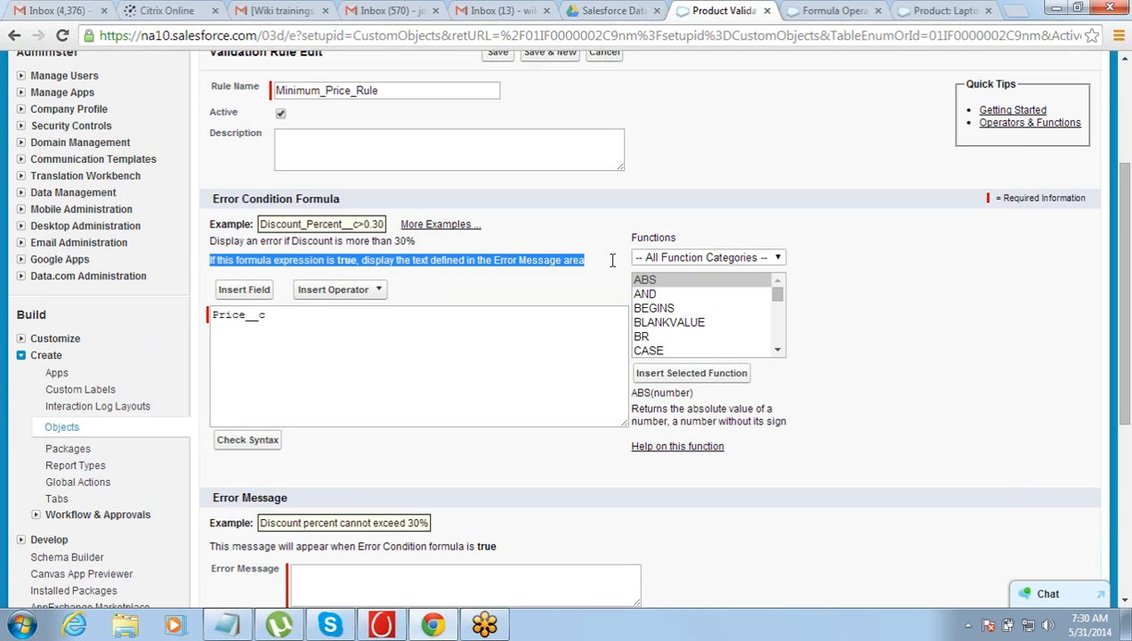
pyautogui.click(378, 326)
pyautogui.write('< 100')
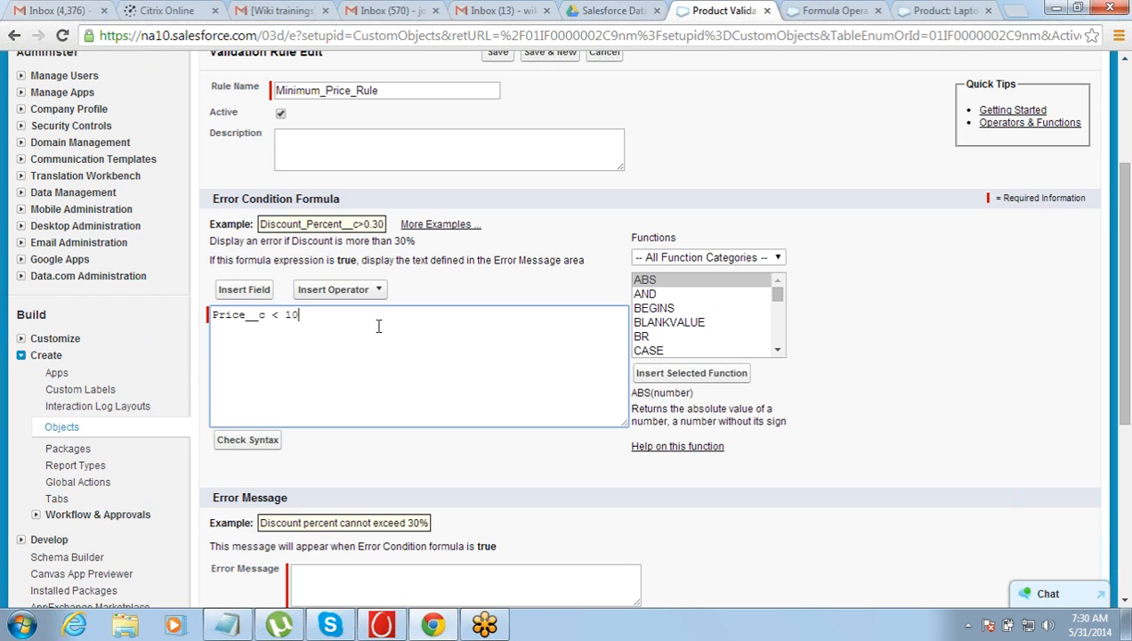
# - Set the error message to "Price can not be less than 50" and change the formula's threshold to 50
pyautogui.click(318, 570)
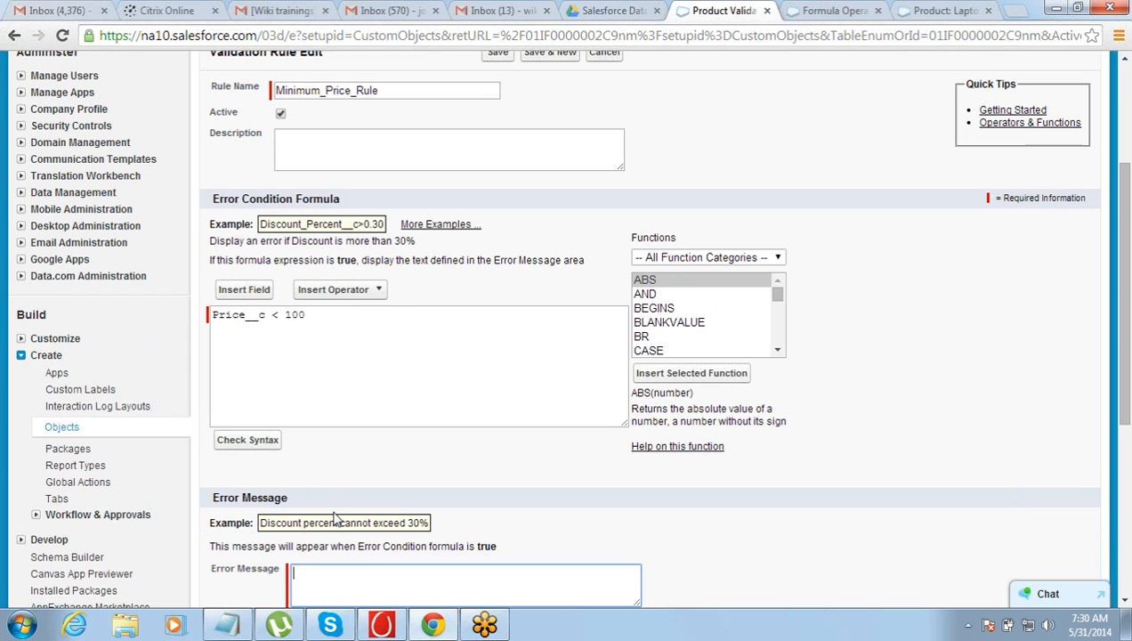
pyautogui.write('Price can not be less than 50')
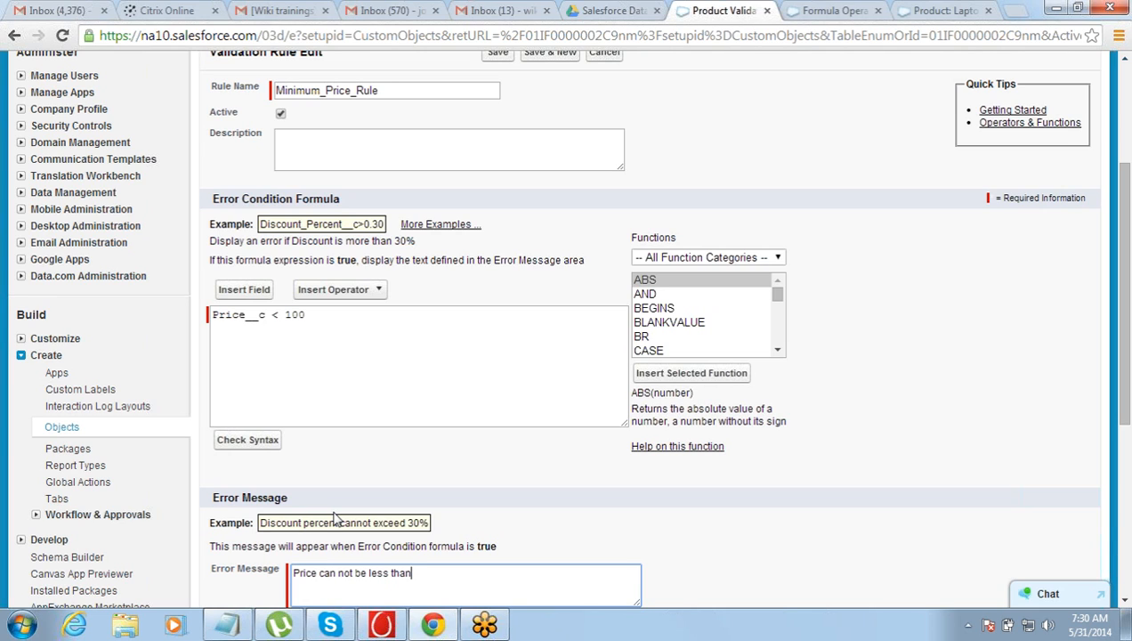
pyautogui.click(318, 313)
pyautogui.press('Left')
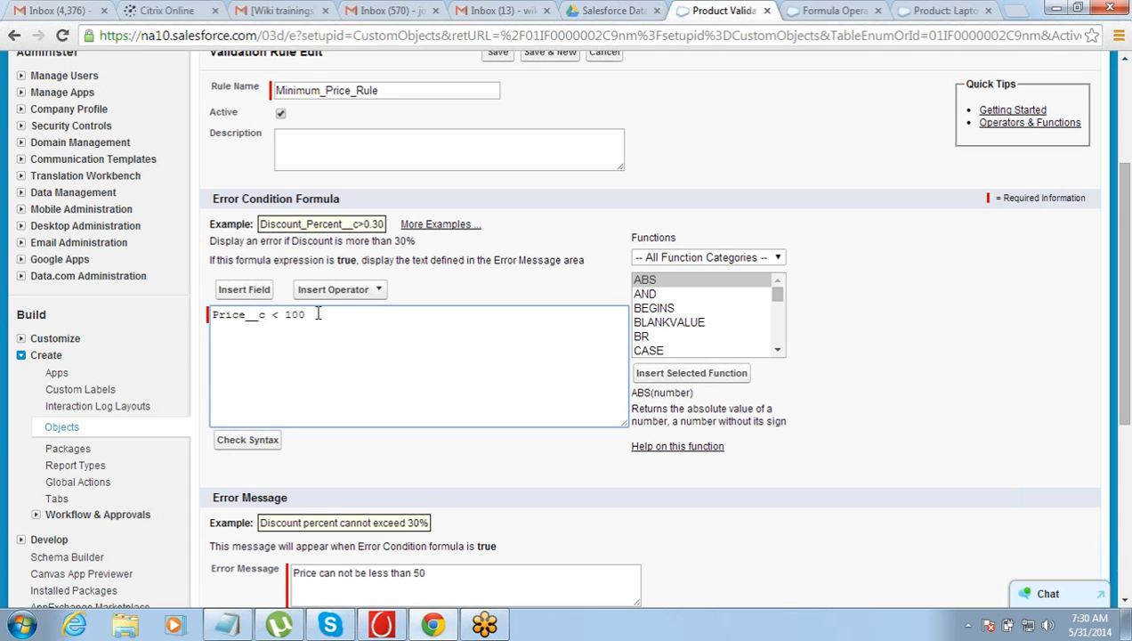
pyautogui.press('BackSpace')
pyautogui.write('5')
pyautogui.click(767, 556)
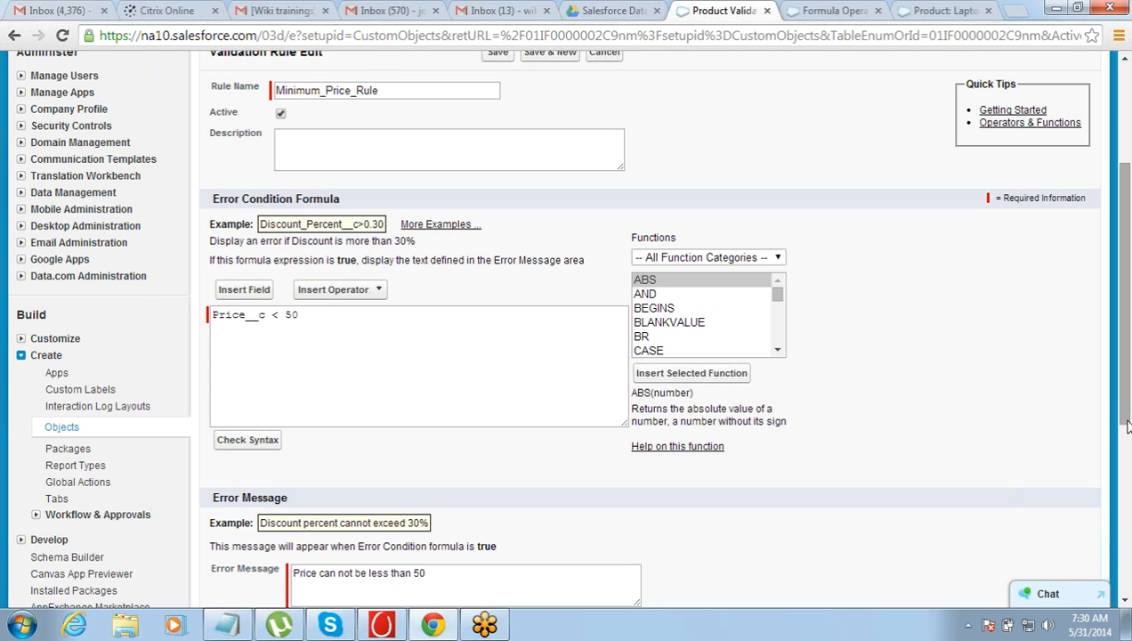
# - Save the validation rule with the error location at Top of Page, and review its formula and error message
pyautogui.moveTo(1126, 424); pyautogui.dragTo(1126, 522)
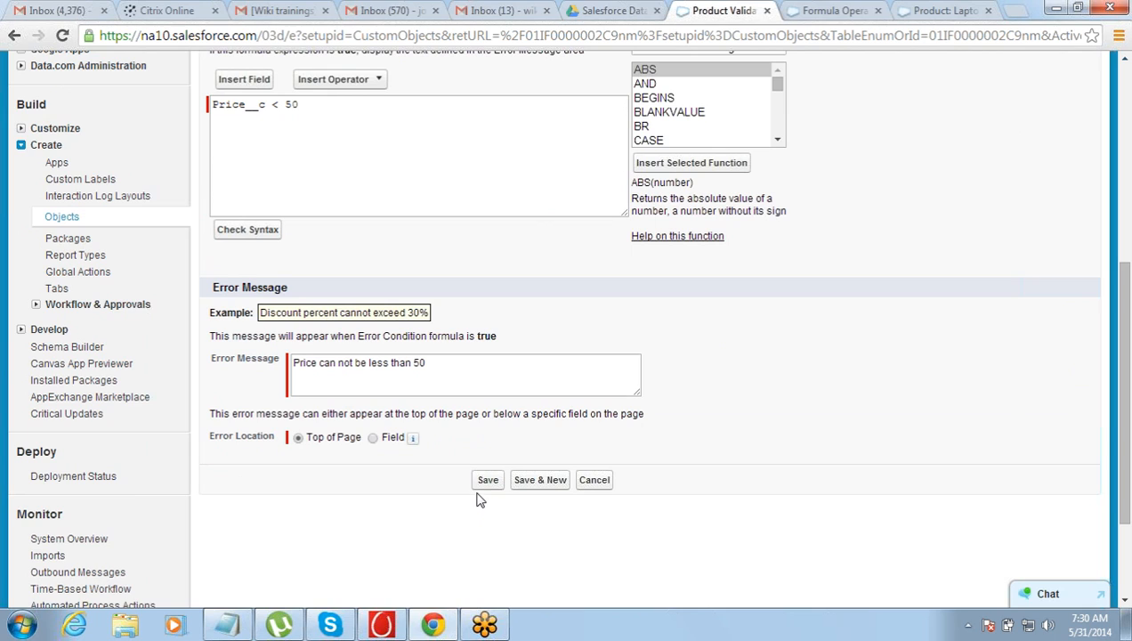
pyautogui.moveTo(218, 436); pyautogui.dragTo(251, 438)
pyautogui.click(251, 440)
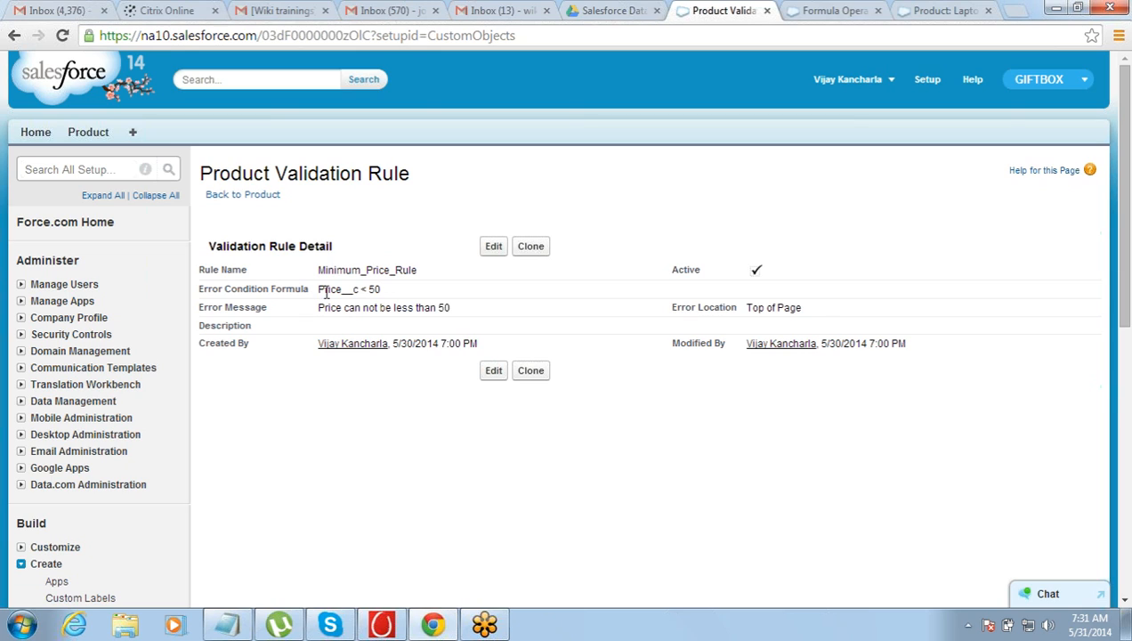
pyautogui.moveTo(319, 289); pyautogui.dragTo(392, 290)
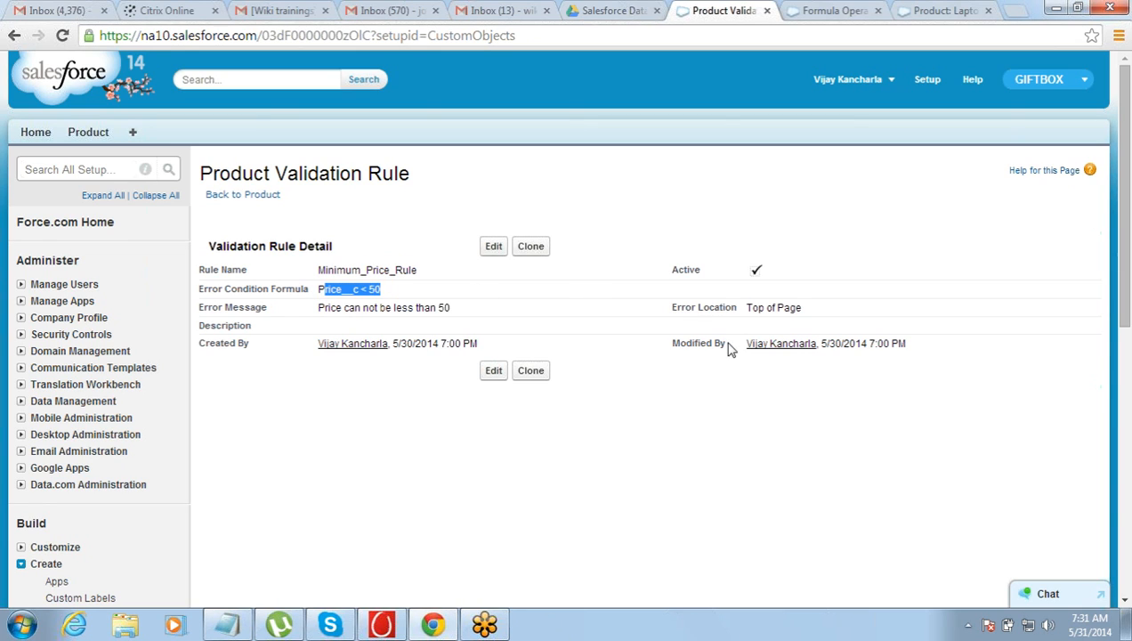
pyautogui.moveTo(319, 307); pyautogui.dragTo(455, 315)
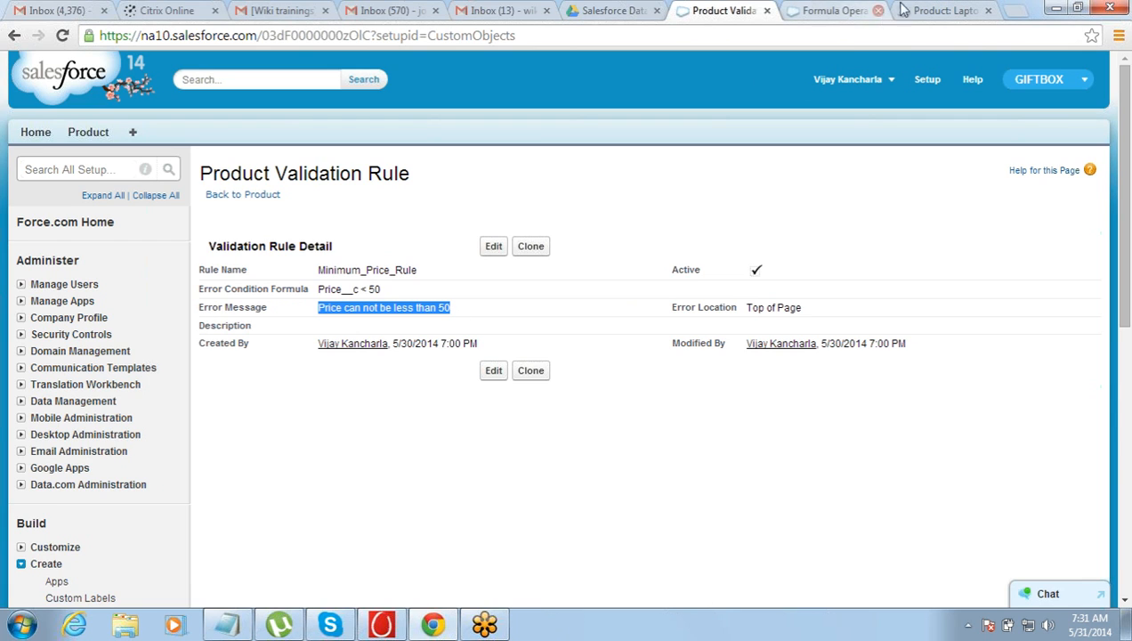
# - Start a new Product record named P2 with color RED and size SMALL
pyautogui.click(936, 10)
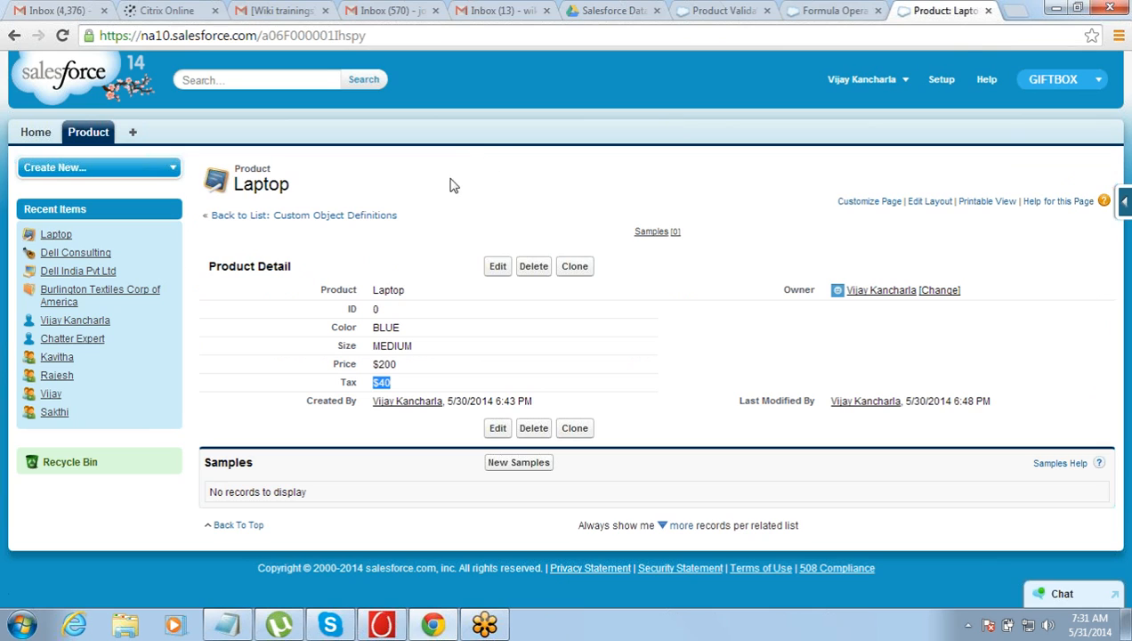
pyautogui.click(89, 135)
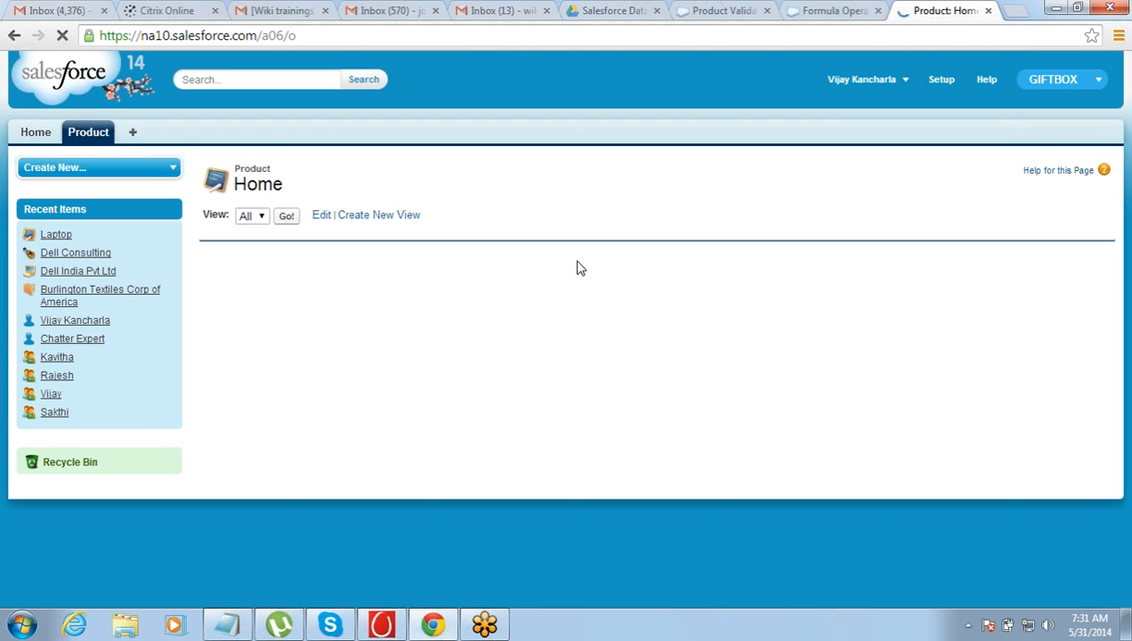
pyautogui.click(496, 261)
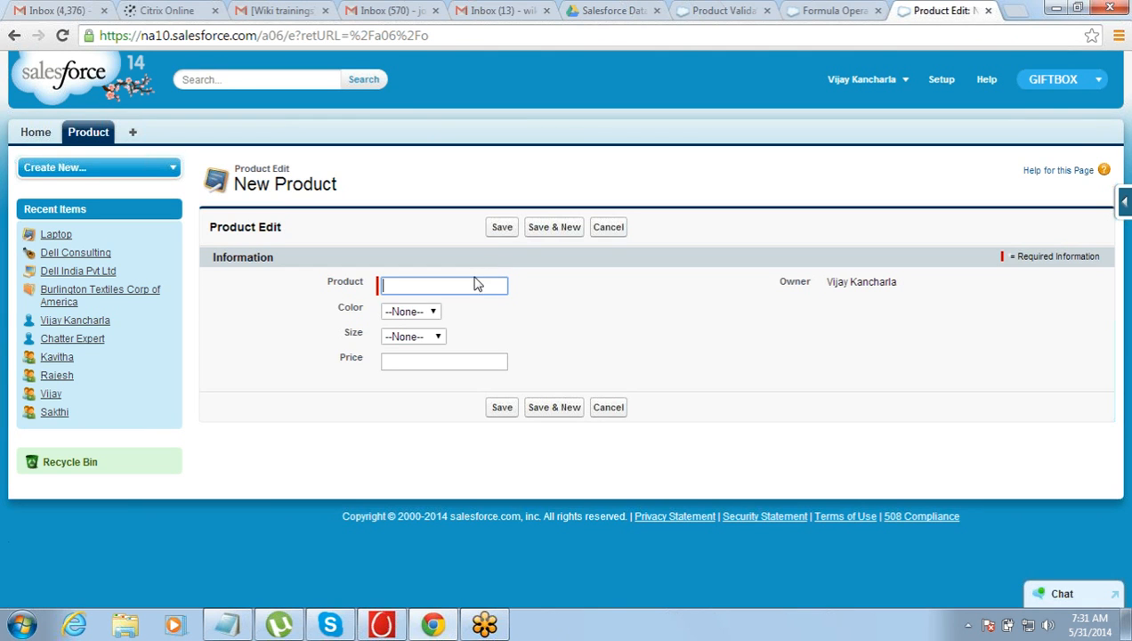
pyautogui.write('P2')
pyautogui.press('Tab')
pyautogui.click(409, 313)
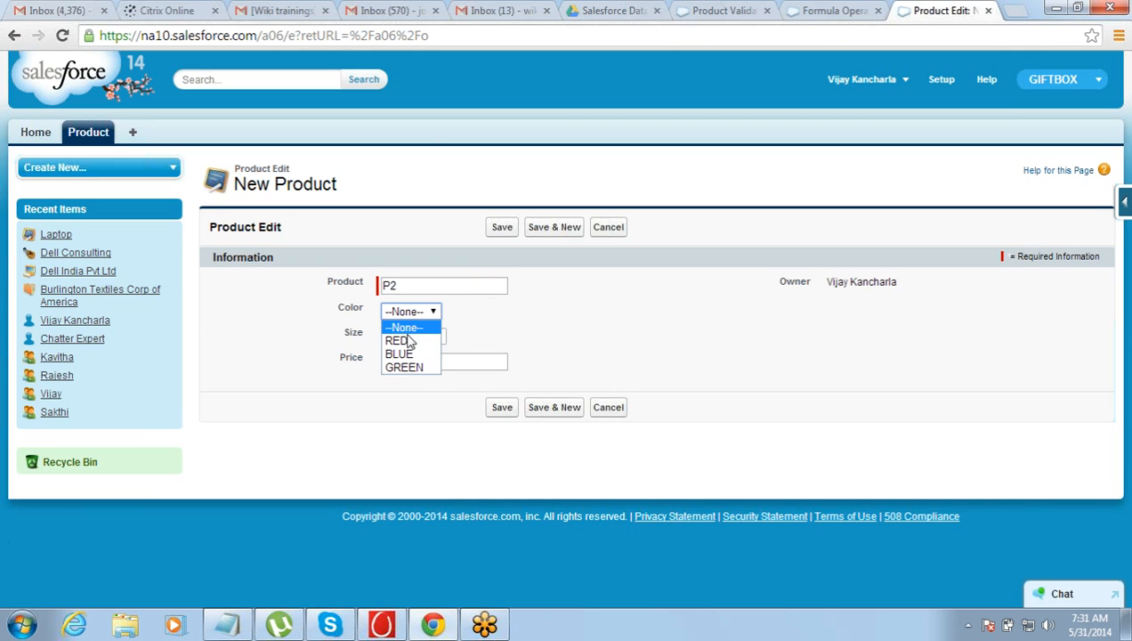
pyautogui.click(410, 340)
pyautogui.click(411, 337)
pyautogui.click(405, 366)
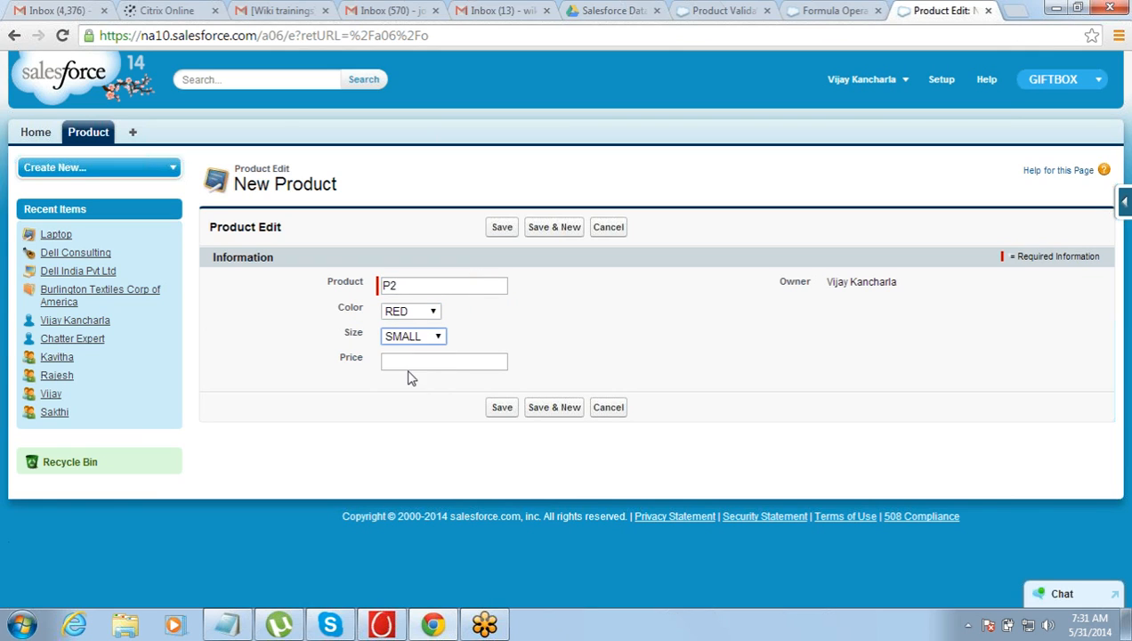
# - Set the new product's price to 40 and try to save the record to test the minimum price rule
pyautogui.click(412, 362)
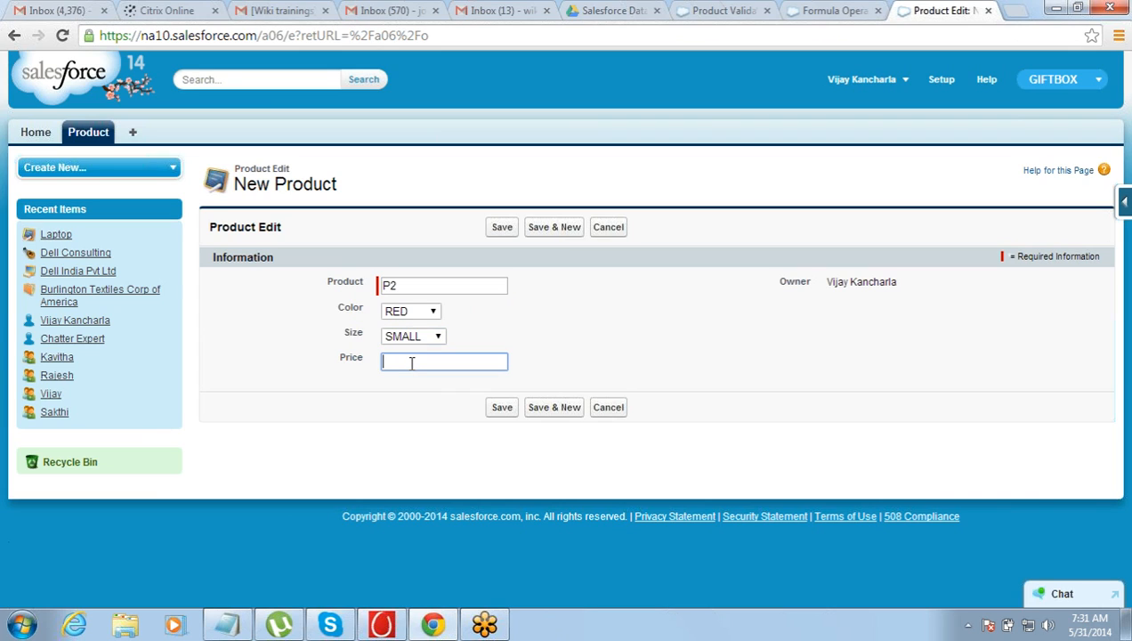
pyautogui.write('40')
pyautogui.click(512, 411)
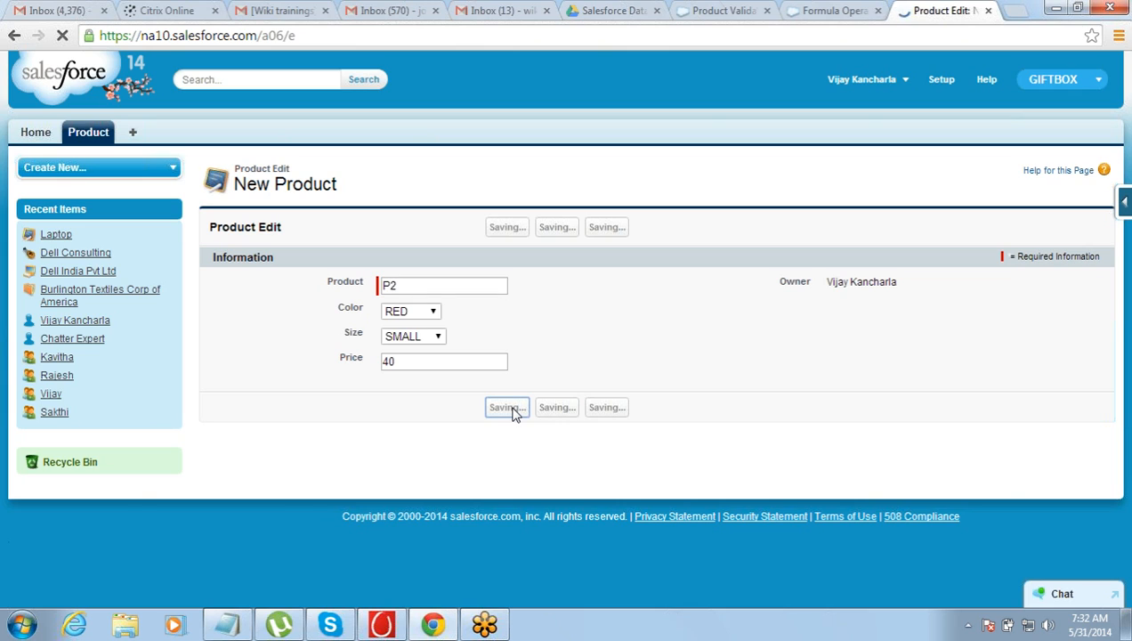
# - Reload the New Product page from its address
pyautogui.click(568, 36)
pyautogui.click(569, 35)
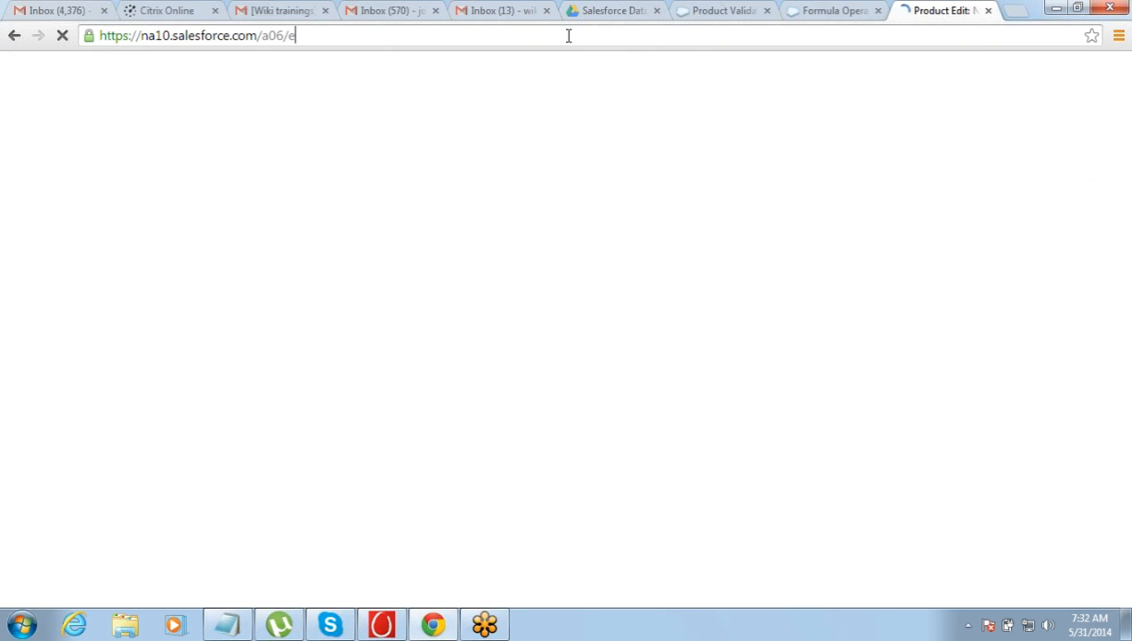
pyautogui.click(834, 11)
pyautogui.click(927, 11)
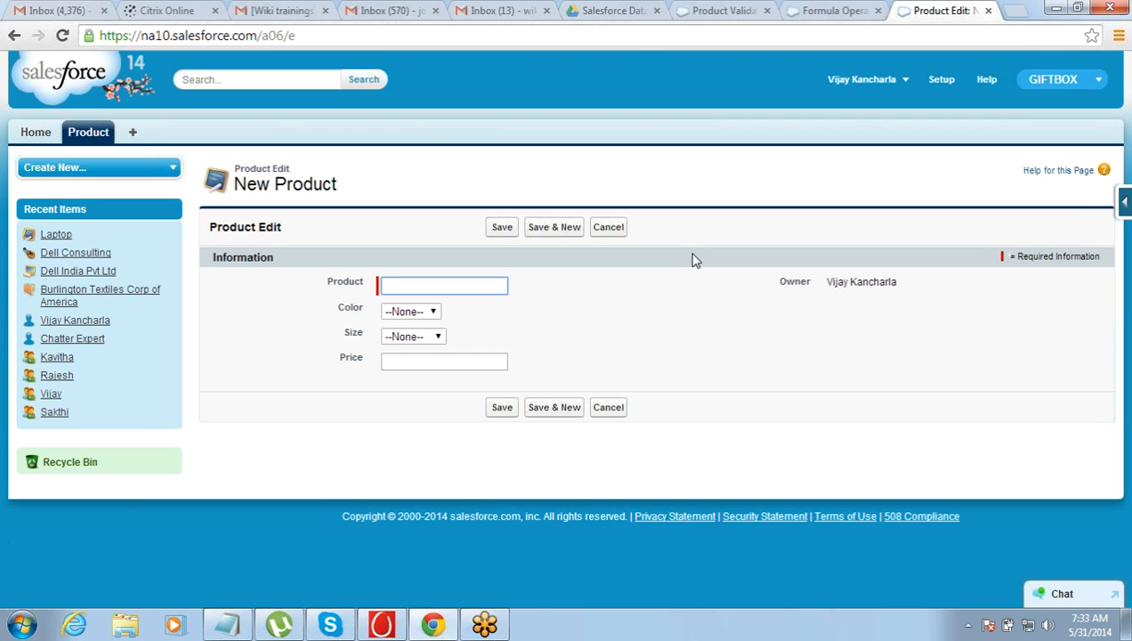
# - Open the Minimum_Price_Rule validation rule for editing and review its active state and error condition formula
pyautogui.click(721, 11)
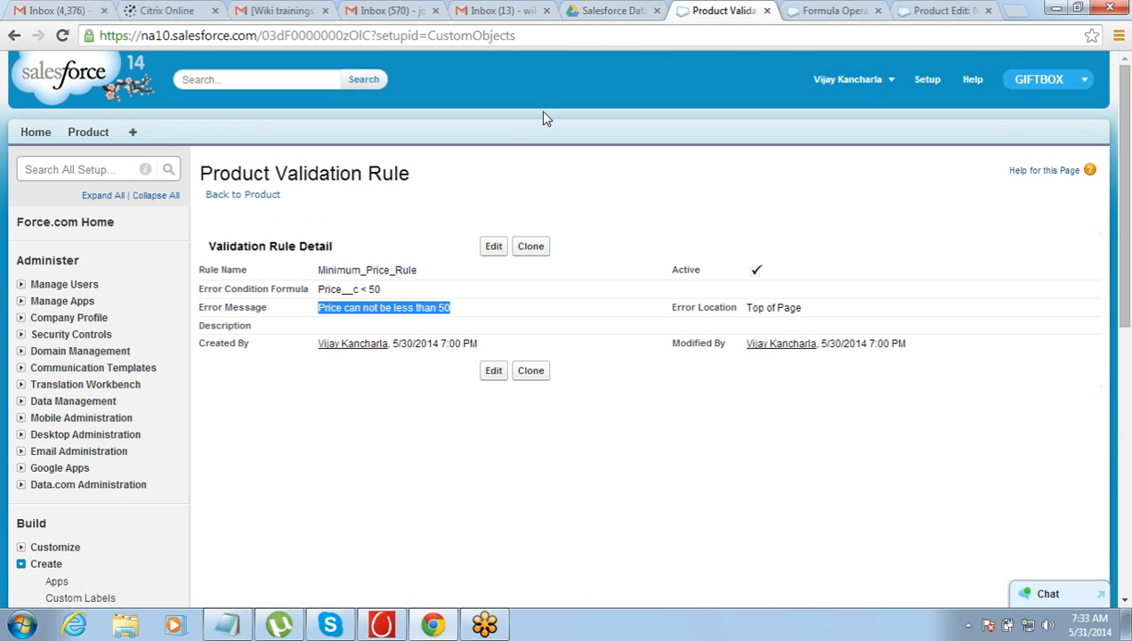
pyautogui.click(496, 250)
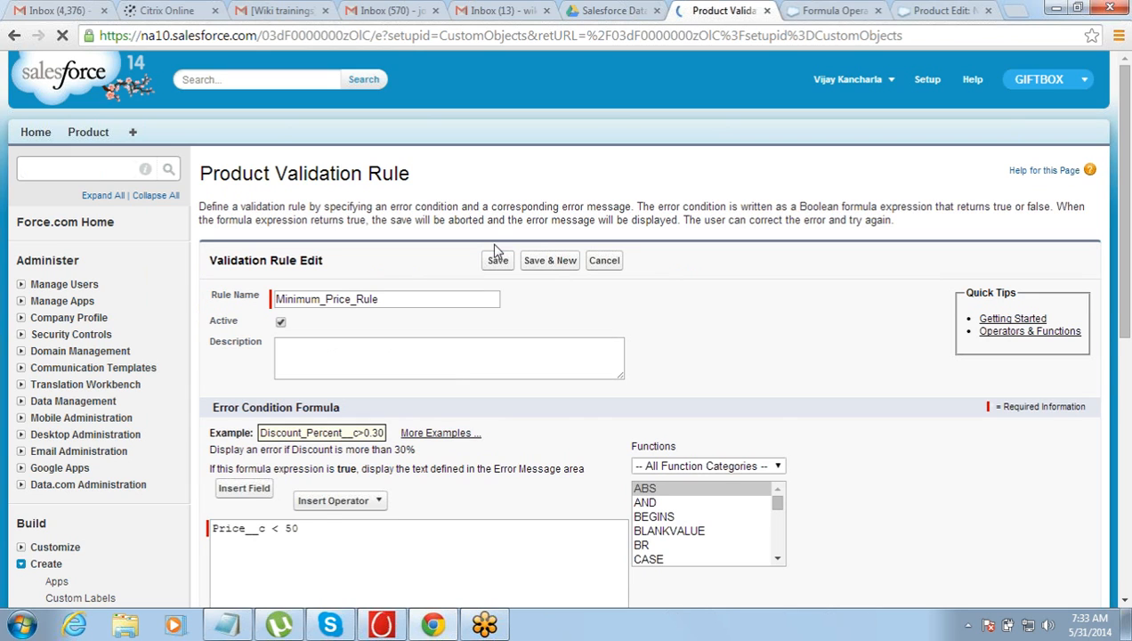
pyautogui.click(320, 524)
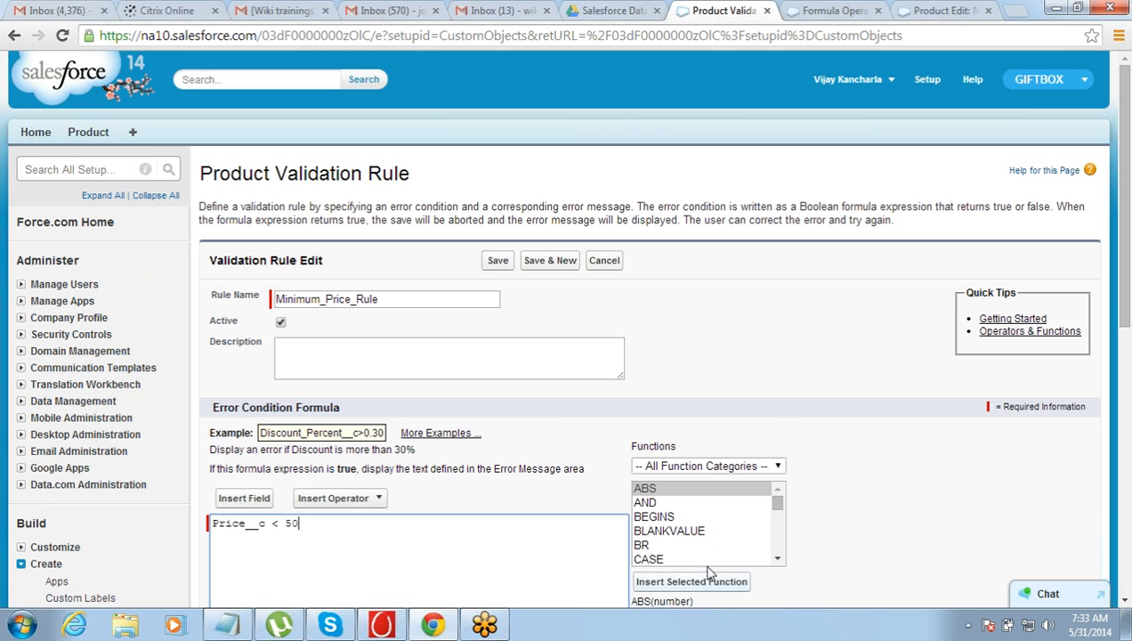
pyautogui.click(1127, 605)
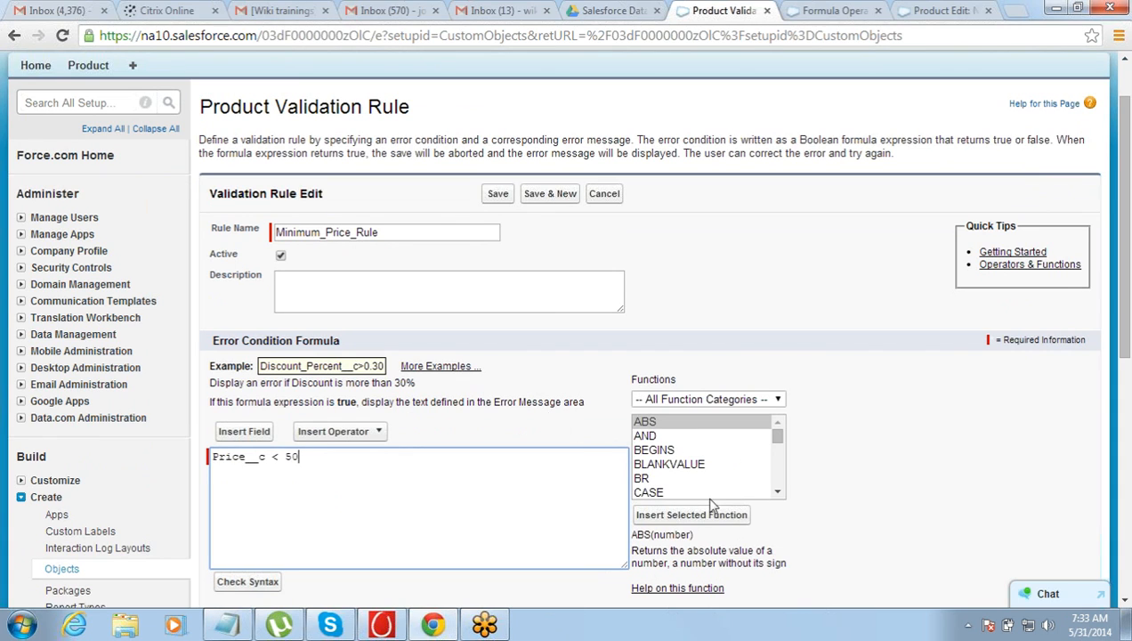
pyautogui.click(1124, 603)
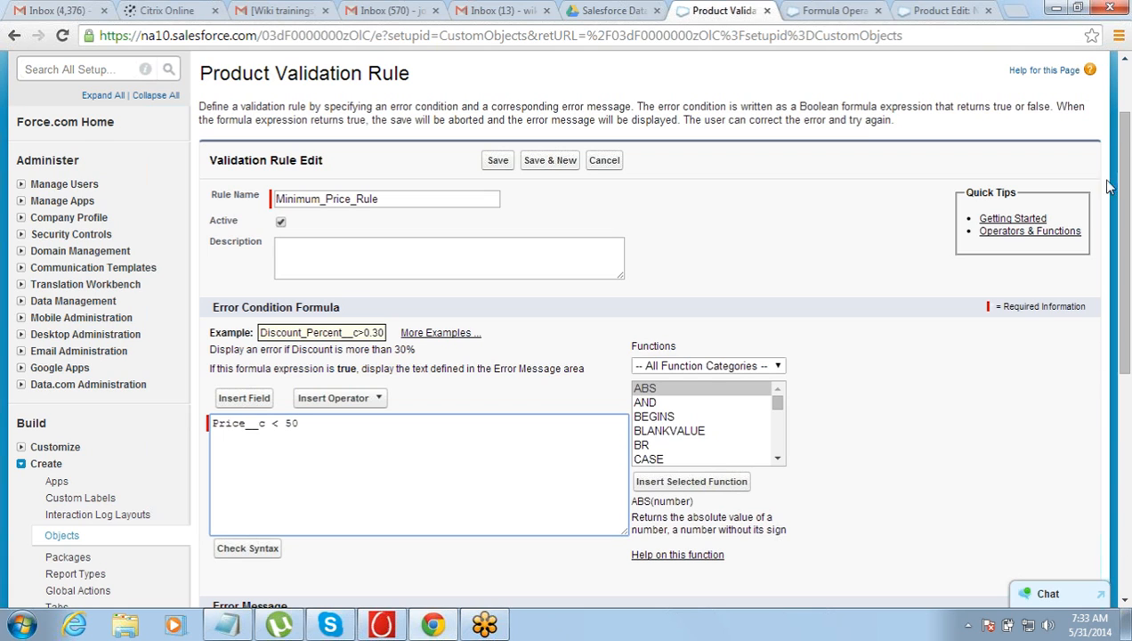
pyautogui.moveTo(1127, 135); pyautogui.dragTo(1127, 80)
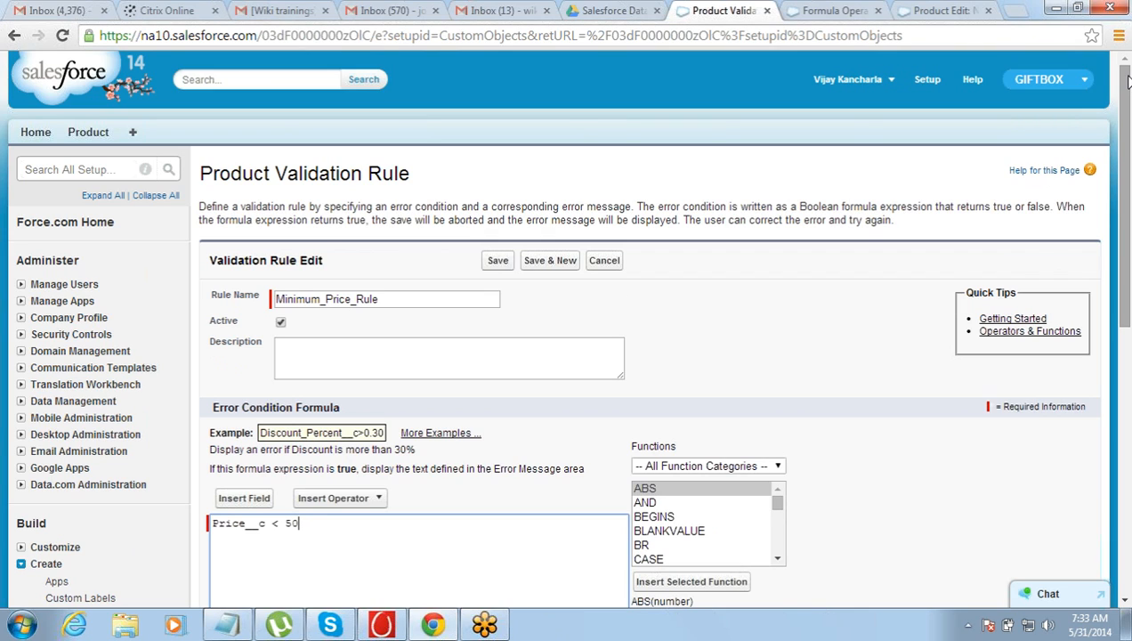
# - Return to the New Product form and dismiss the Windows activation notification
pyautogui.click(933, 9)
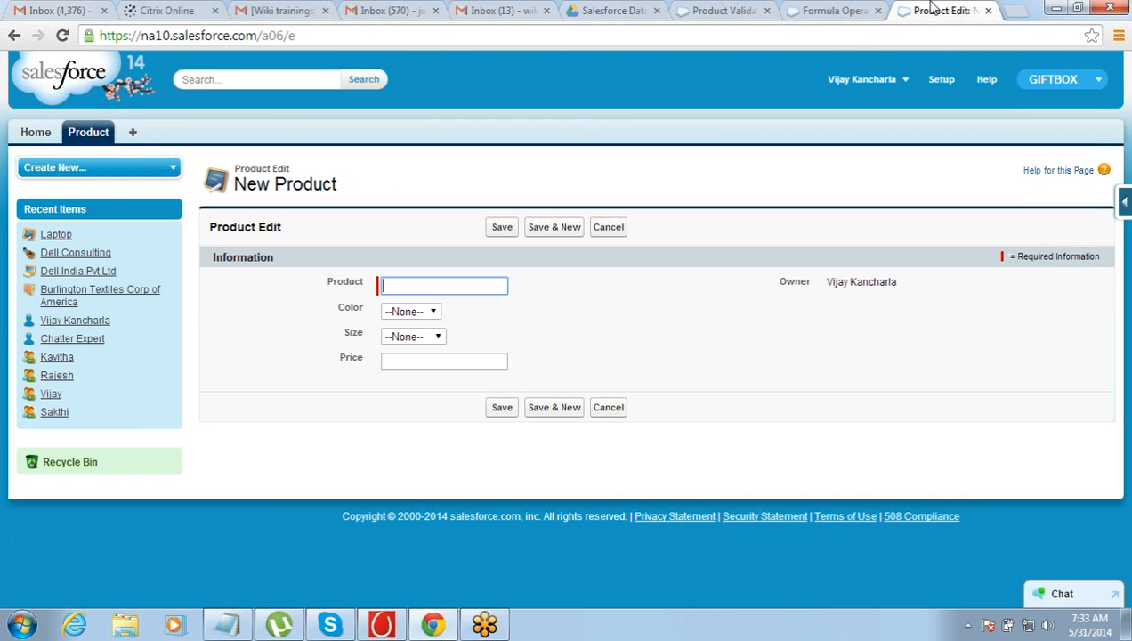
pyautogui.click(670, 40)
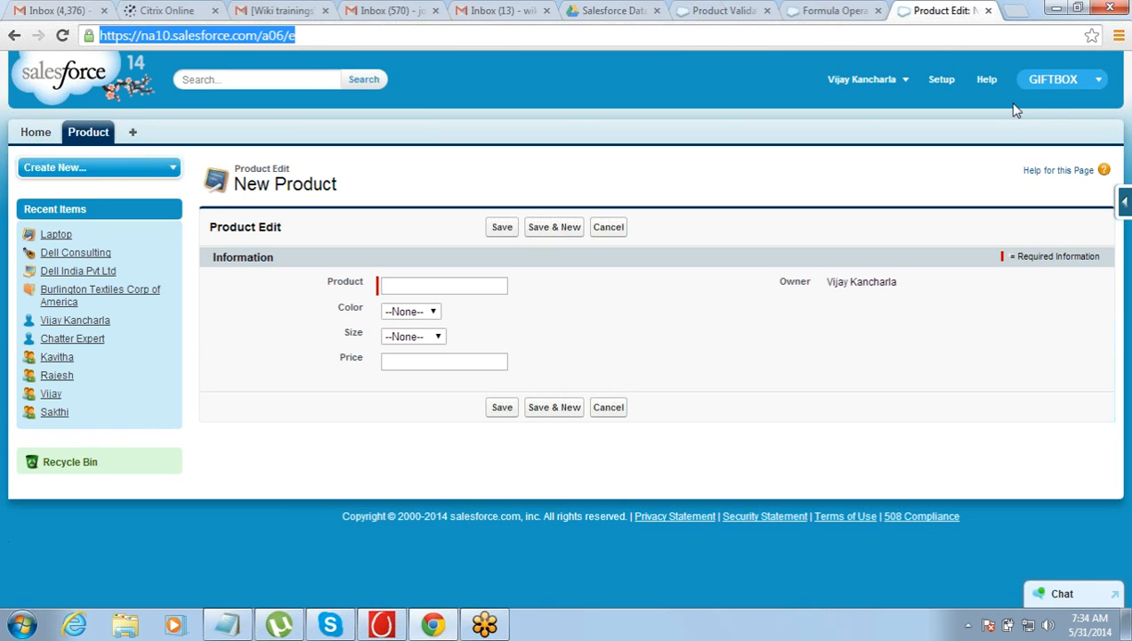
pyautogui.click(1125, 187)
pyautogui.click(1125, 187)
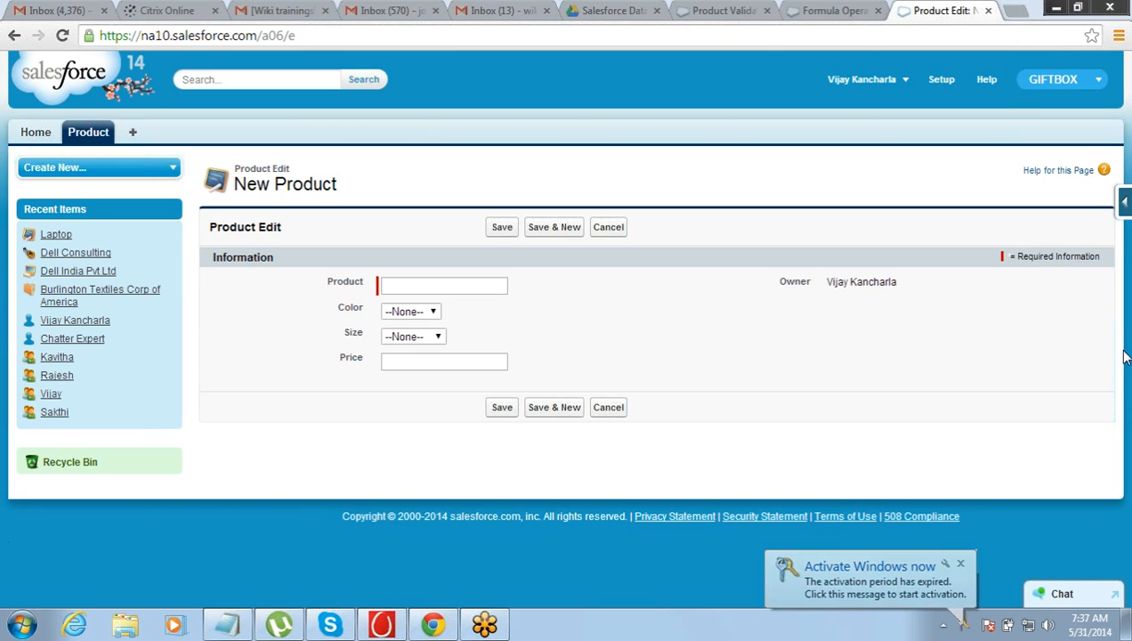
pyautogui.click(960, 564)
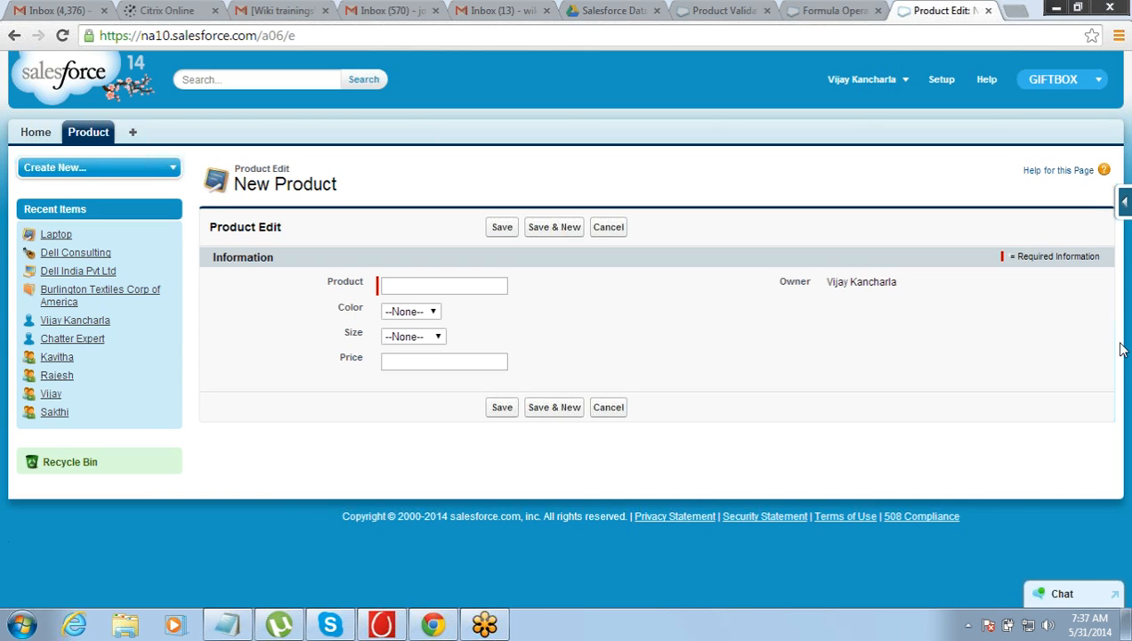